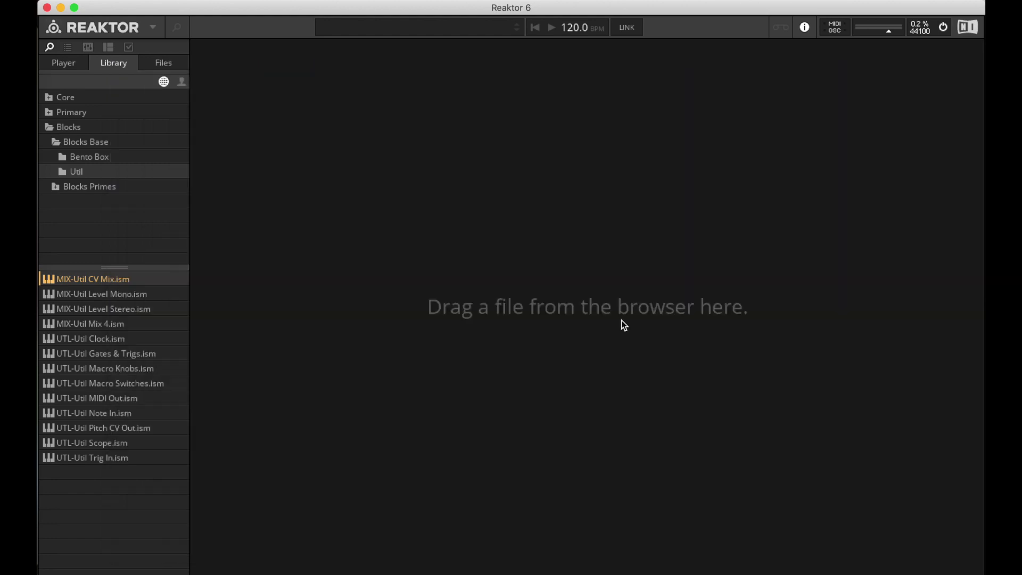
Start a new ensemble, place a Util Scope block on the structure, and select both In ports
key(super+n)
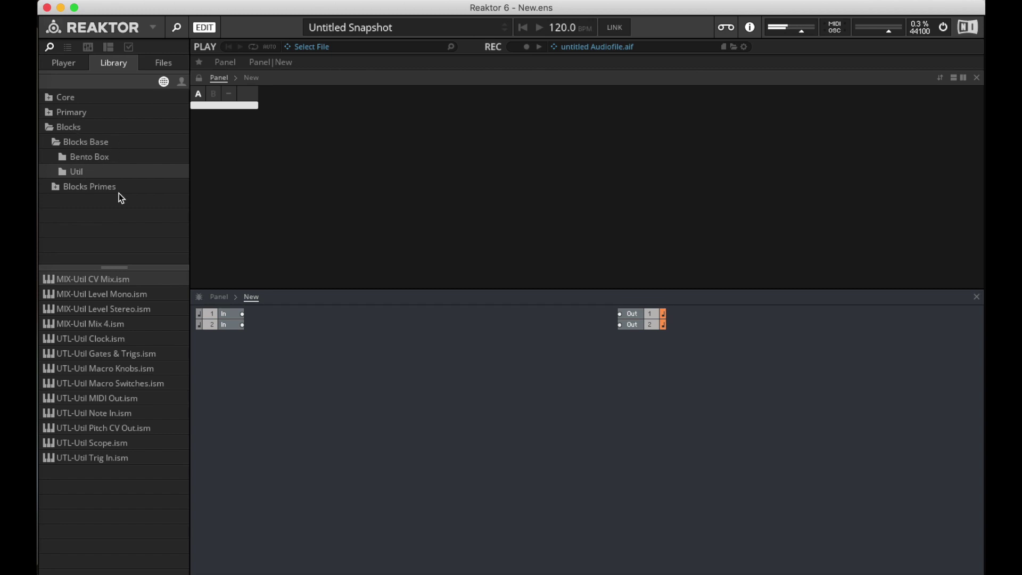
drag(104, 442, 624, 436)
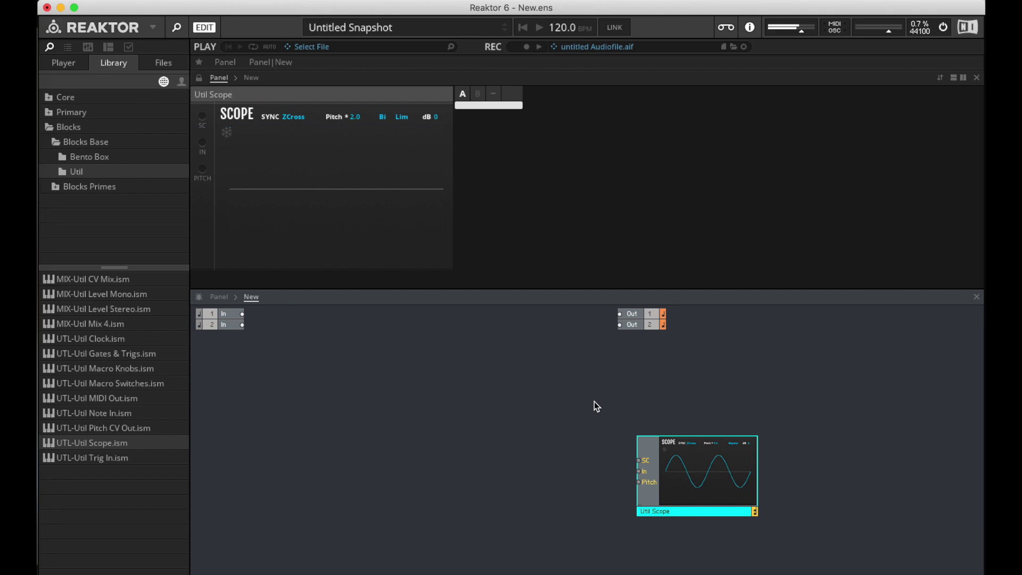
drag(721, 456, 682, 421)
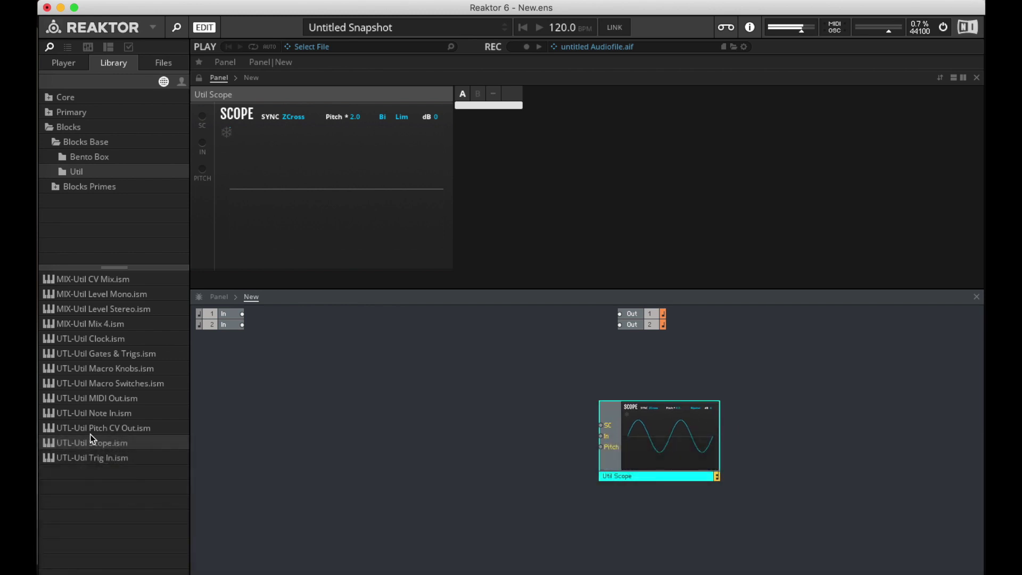
click(572, 465)
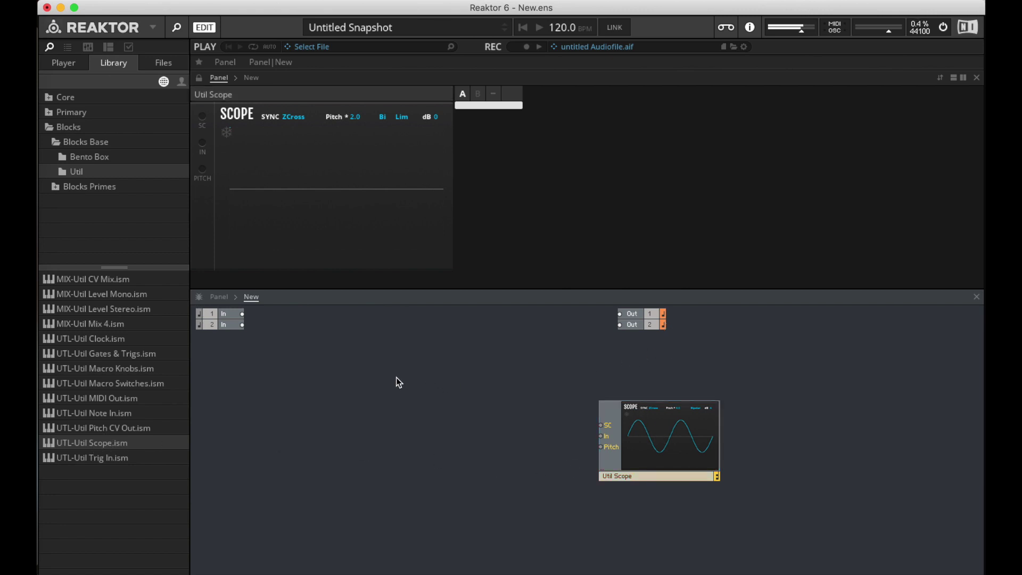
drag(287, 397, 212, 314)
Delete the two In ports and add a Sine oscillator to the structure
key(Delete)
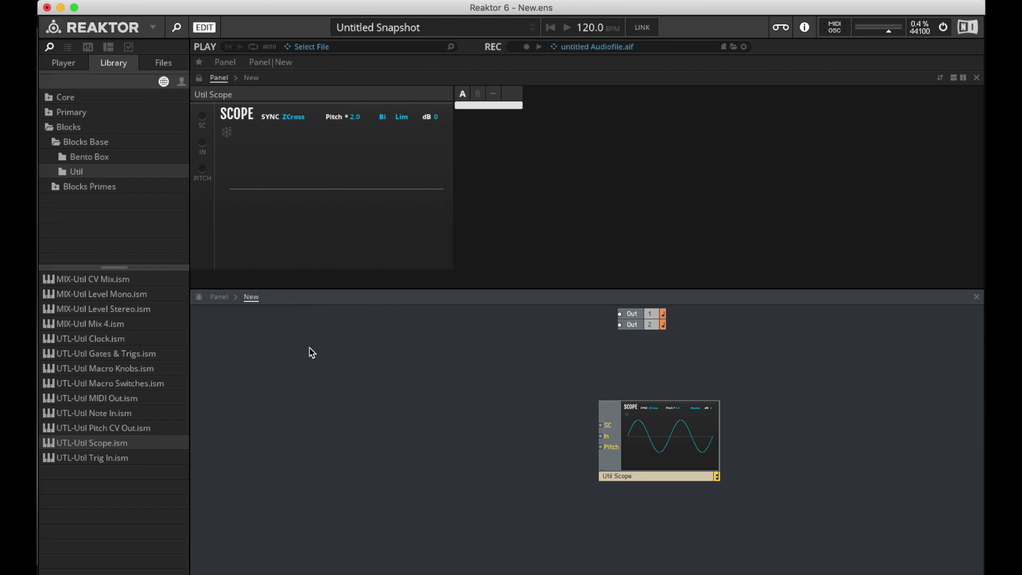
key(Return)
text(sine)
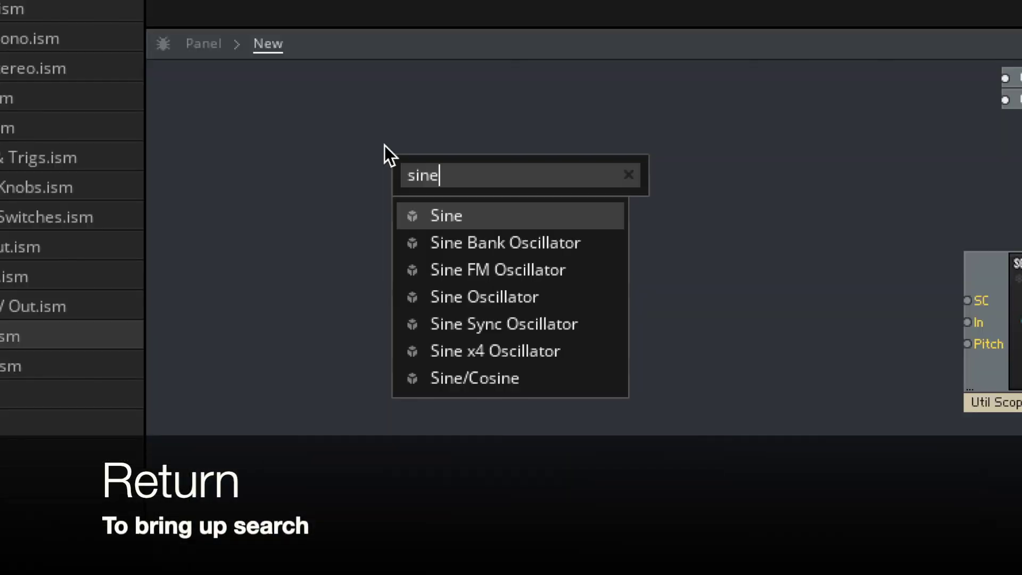
key(Down)
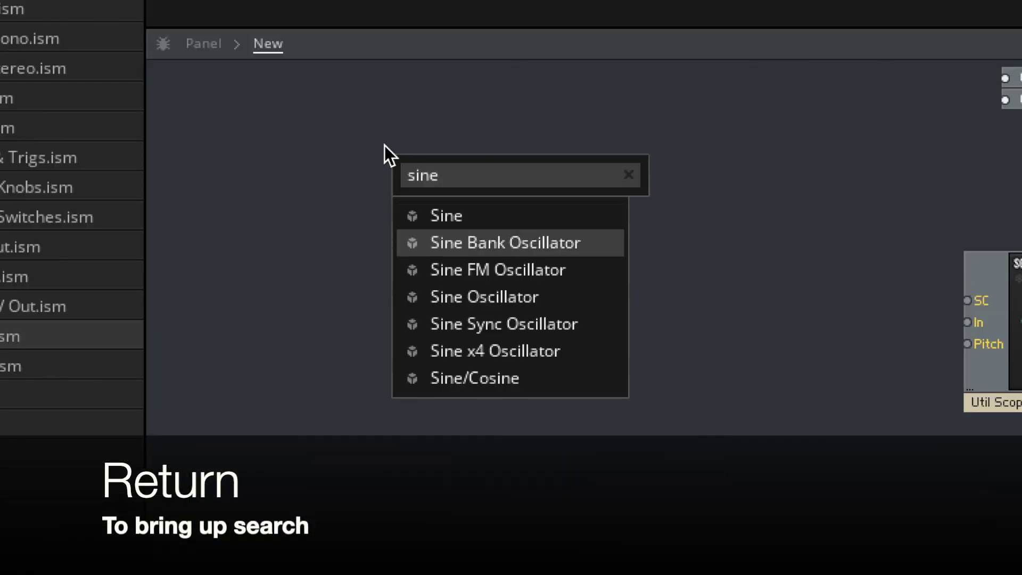
key(Down)
key(Return)
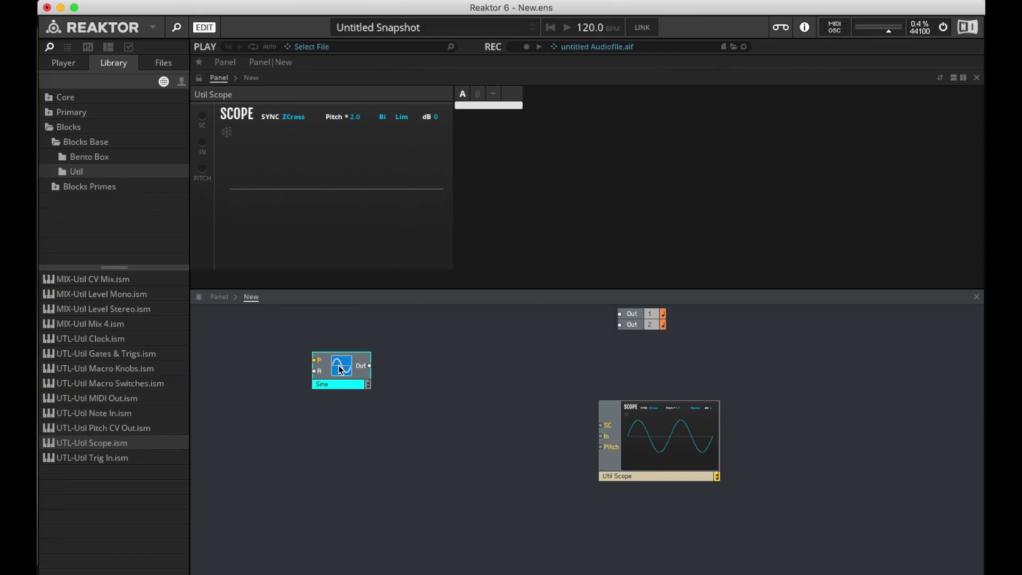
drag(441, 179, 535, 138)
click(248, 148)
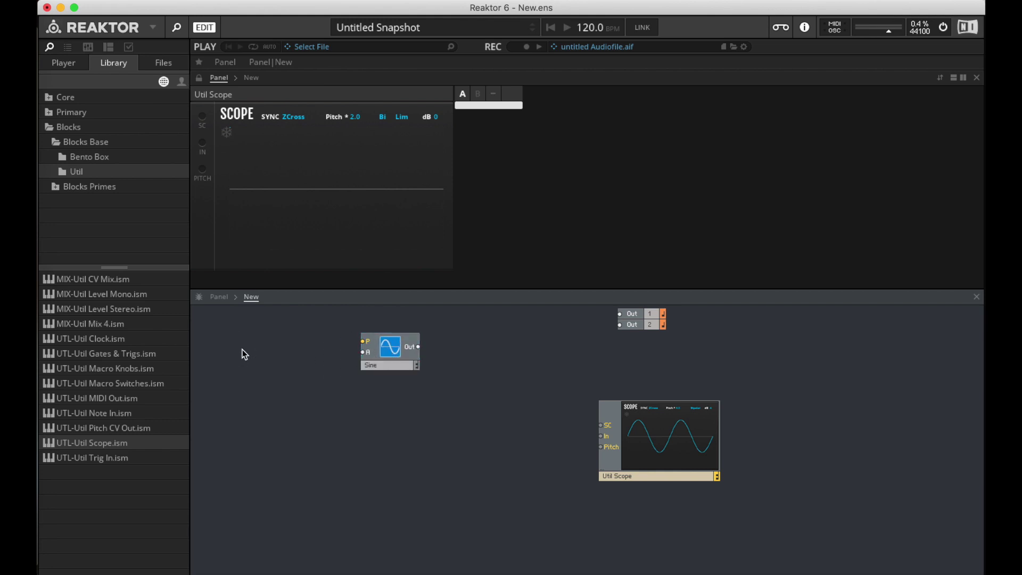
Add a Note Pitch MIDI In module wired to the Sine's P input
key(Return)
text(pitch)
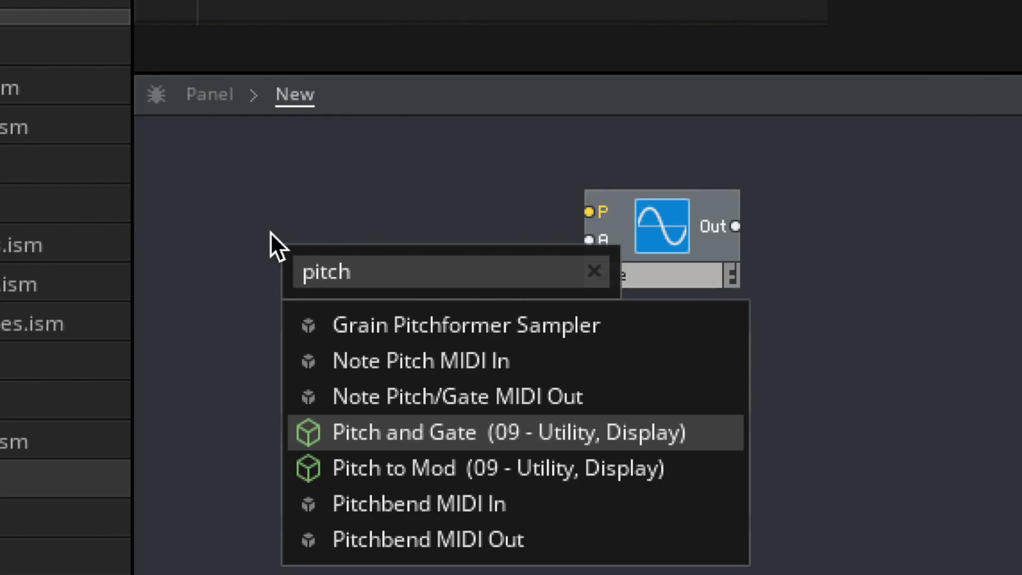
key(Up)
key(Up)
key(Return)
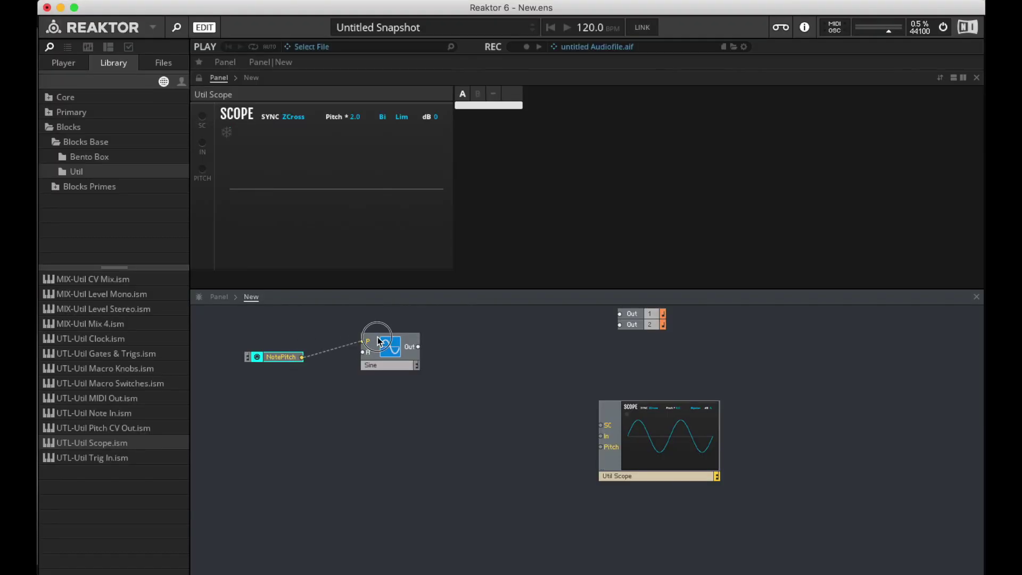
mouse_move(427, 253)
mouse_down()
mouse_move(589, 211)
mouse_move(411, 218)
mouse_up()
click(289, 356)
Add a Gate MIDI In module feeding the Sine's A input, and wire Sine to Out 2
key(Return)
text(gate)
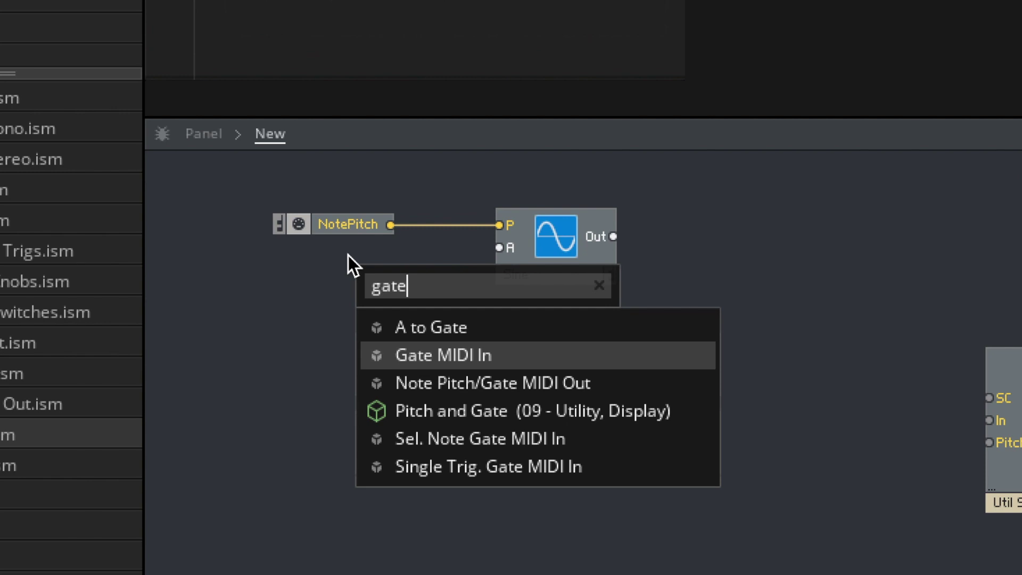
key(Return)
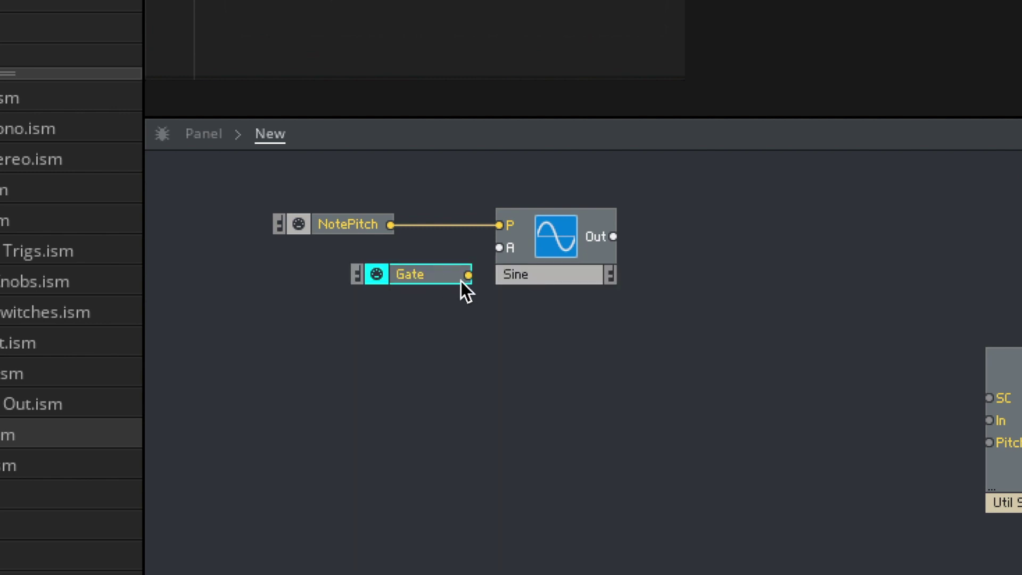
drag(466, 290, 372, 267)
drag(302, 360, 620, 315)
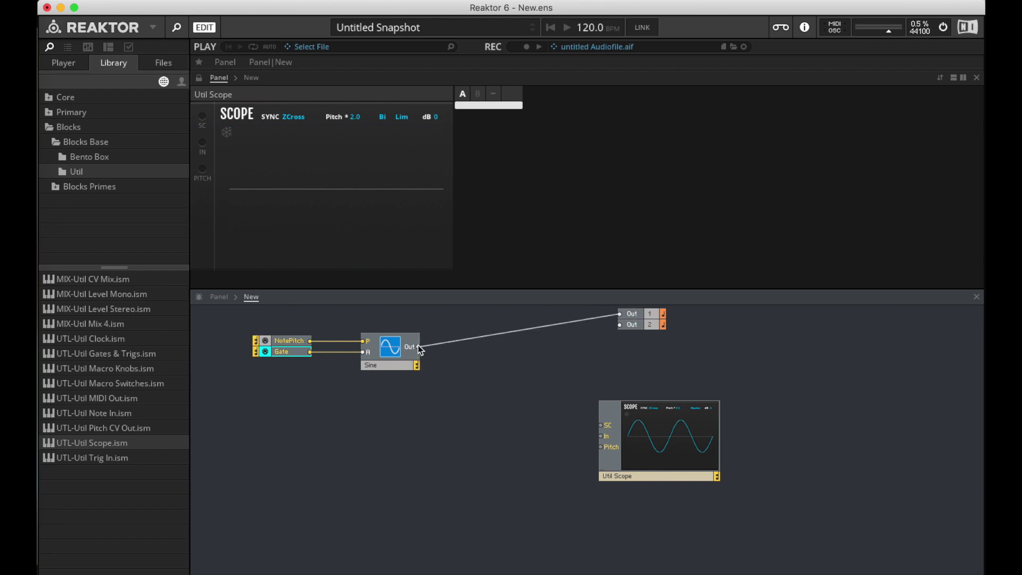
drag(418, 347, 619, 326)
Feed the Sine output into the scope's In and switch the scope display to mSec
drag(417, 348, 601, 436)
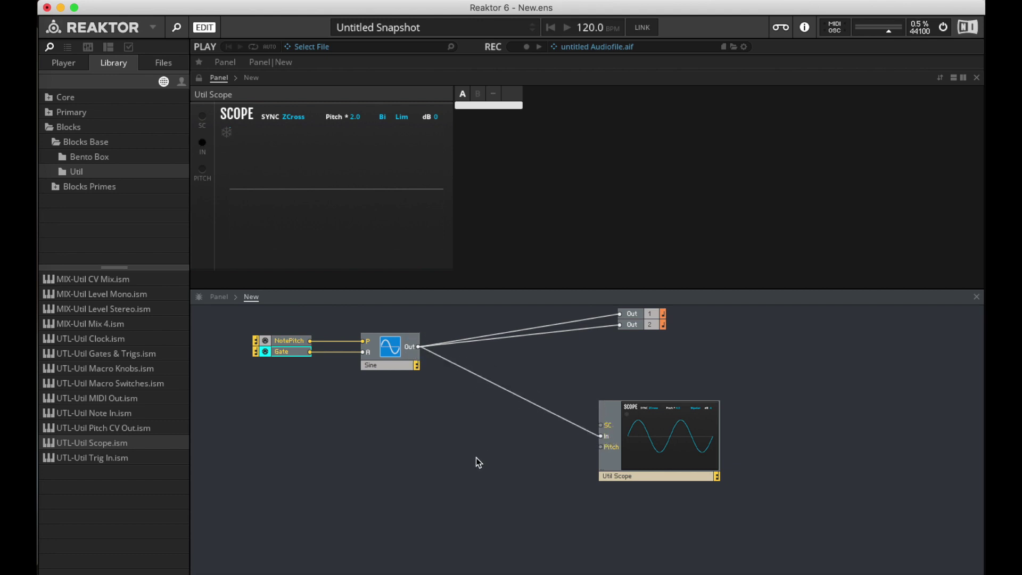
click(343, 117)
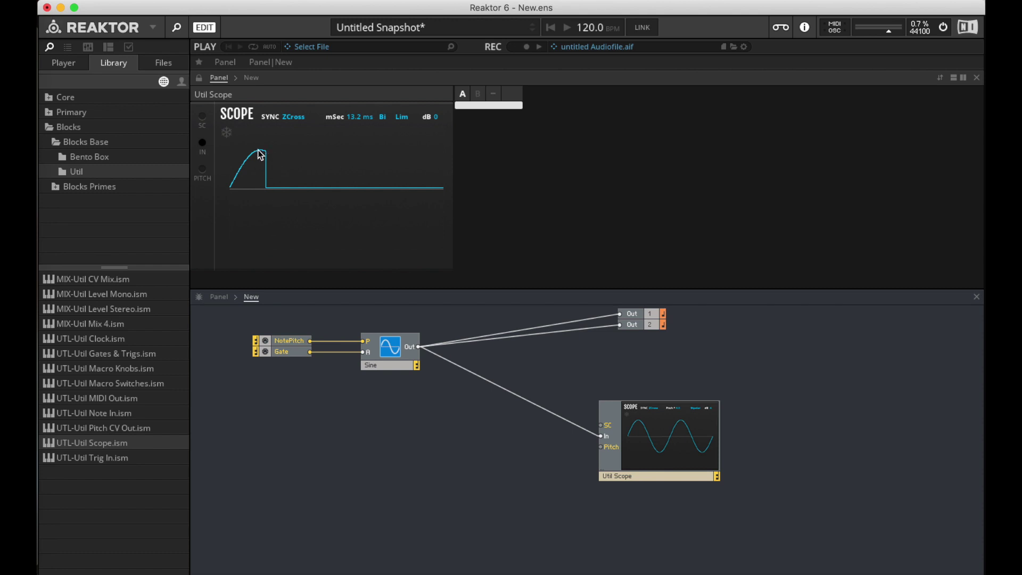
click(298, 426)
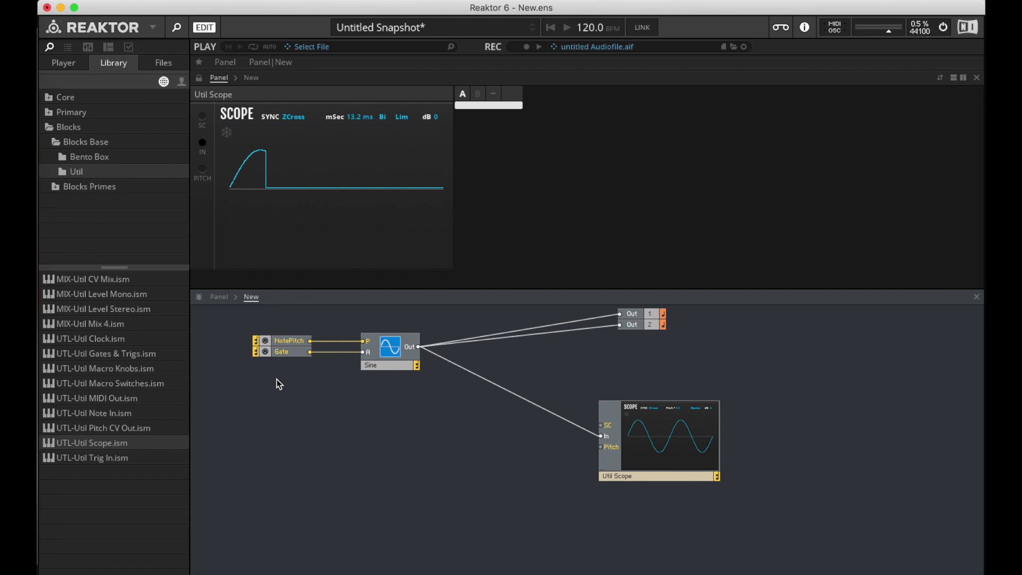
Insert an Audio Smoother between Gate and the Sine's A input, placed beside NotePitch
right_click(276, 379)
mouse_move(319, 380)
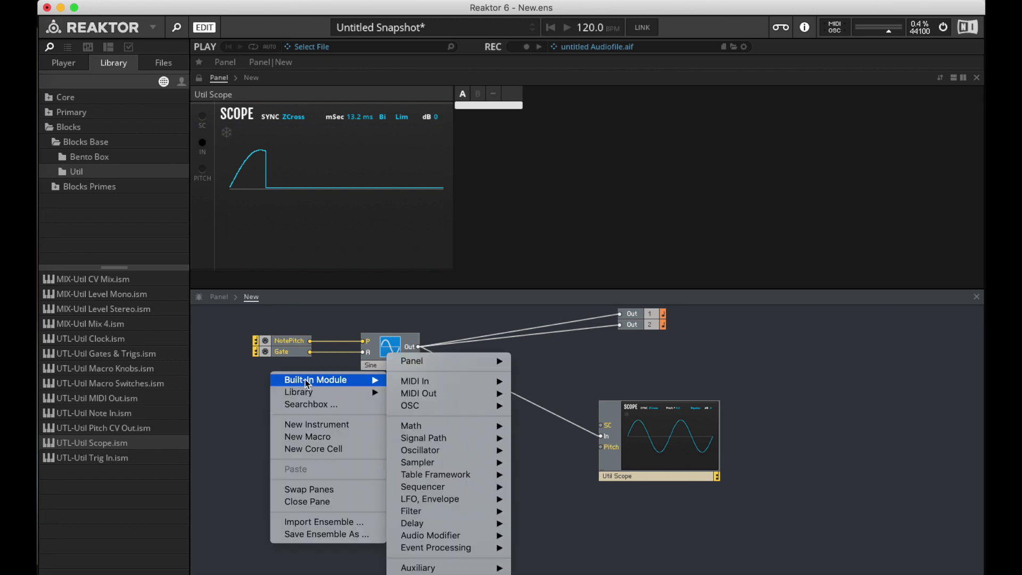
mouse_move(426, 568)
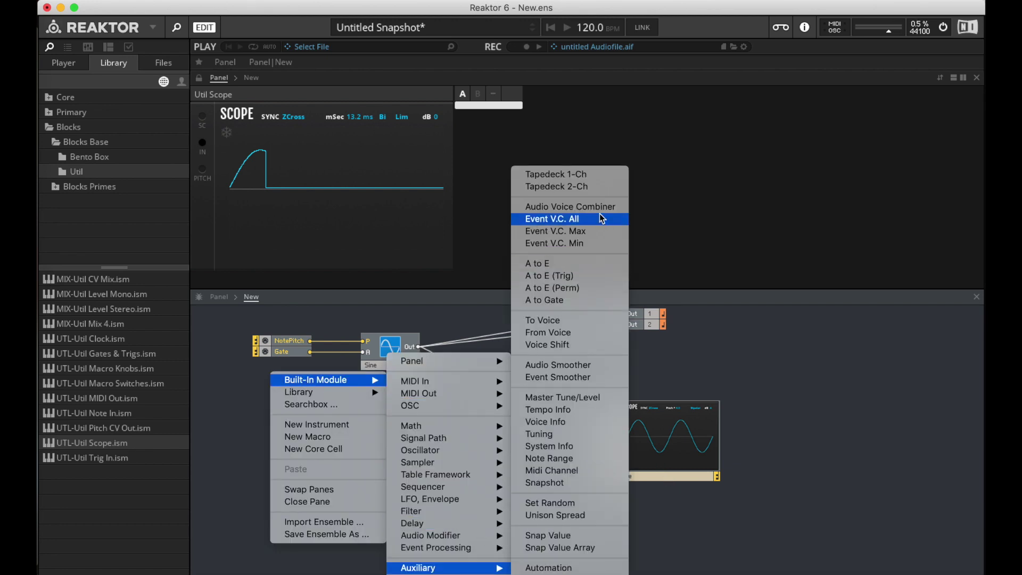
click(586, 364)
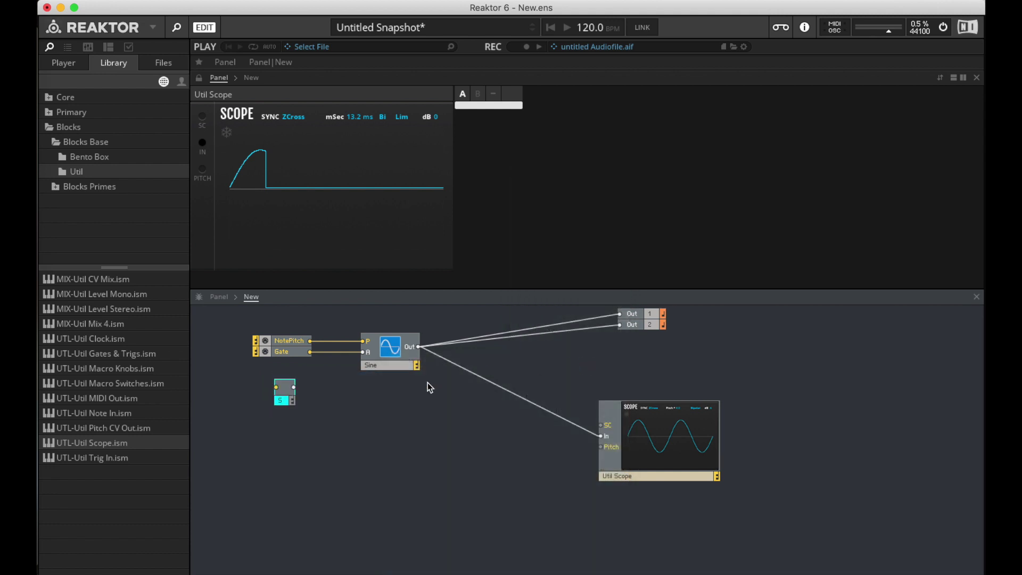
drag(309, 352, 363, 352)
drag(286, 355, 241, 392)
drag(292, 423, 269, 361)
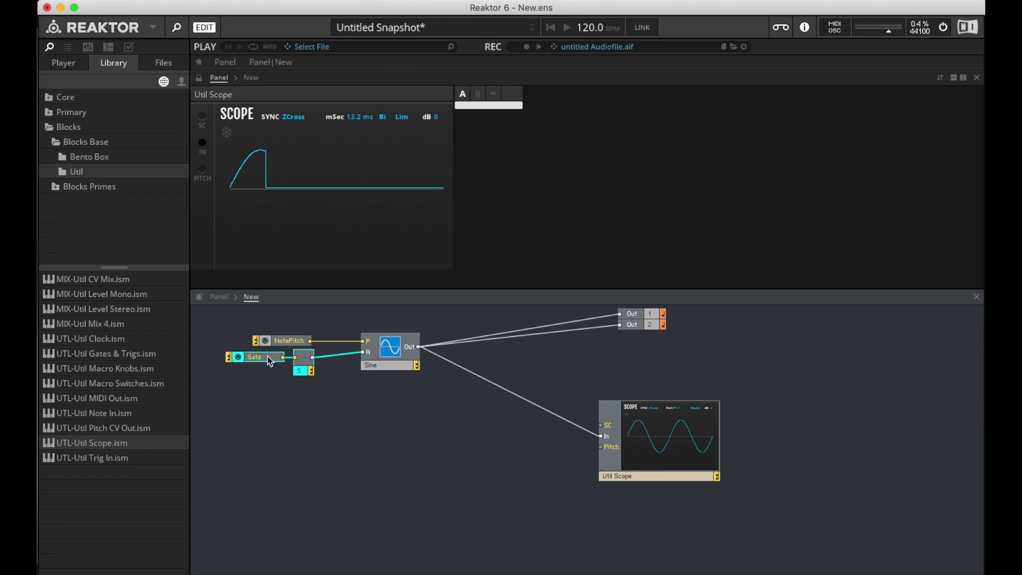
click(336, 451)
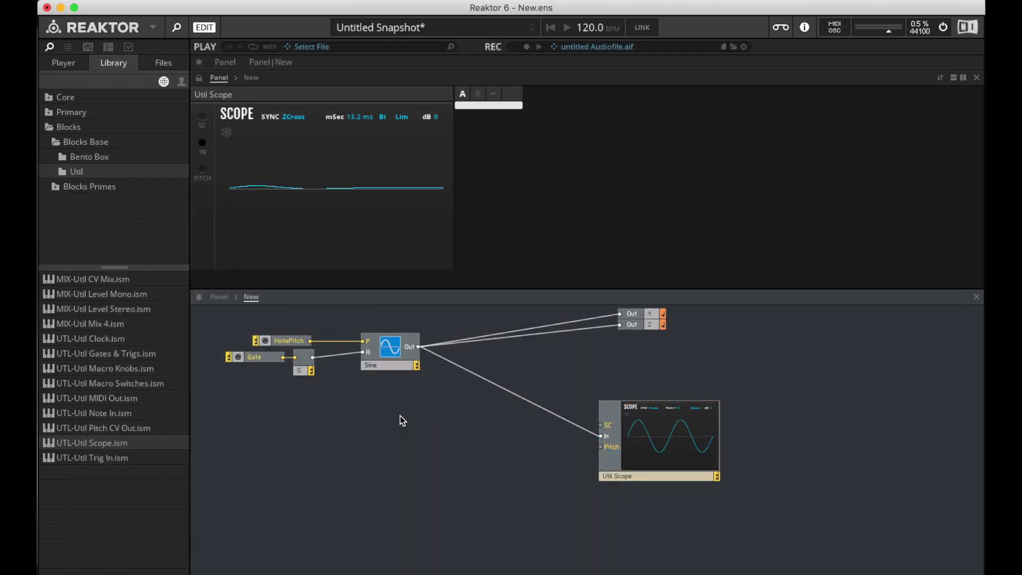
Add a Multi 2-Pole filter module and feed the Sine output into its In
right_click(338, 408)
mouse_move(351, 410)
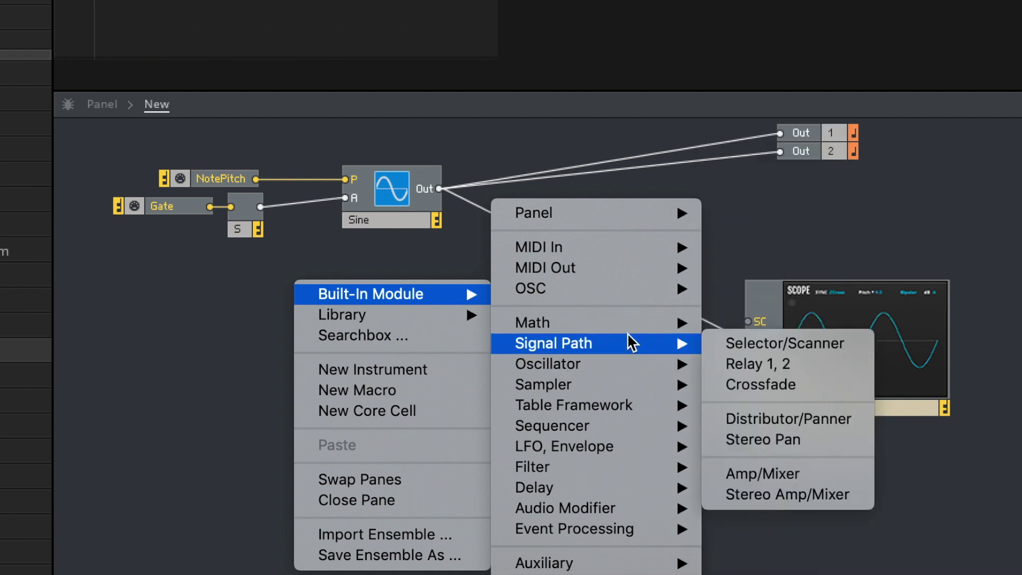
mouse_move(519, 490)
mouse_move(596, 472)
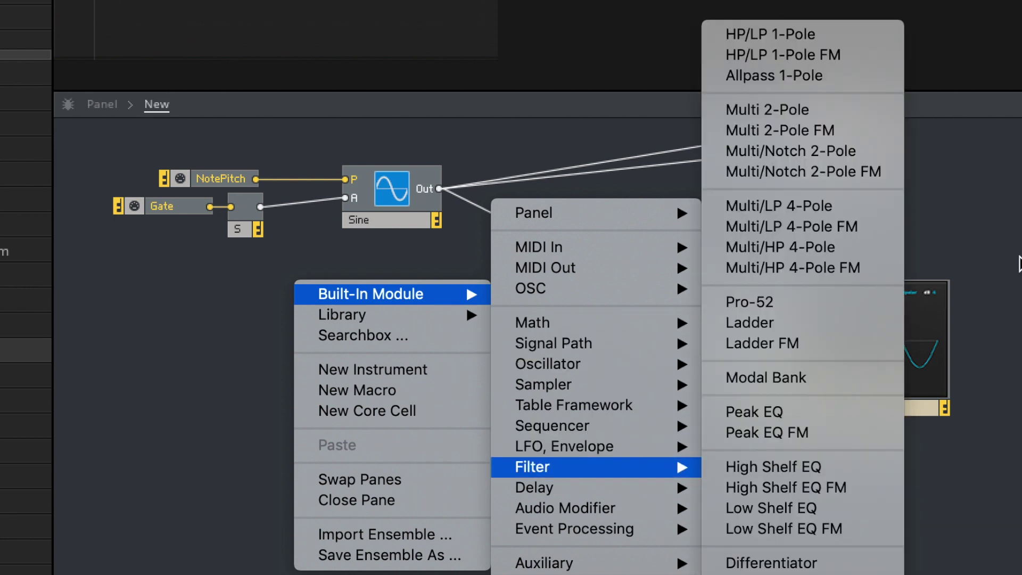
click(871, 116)
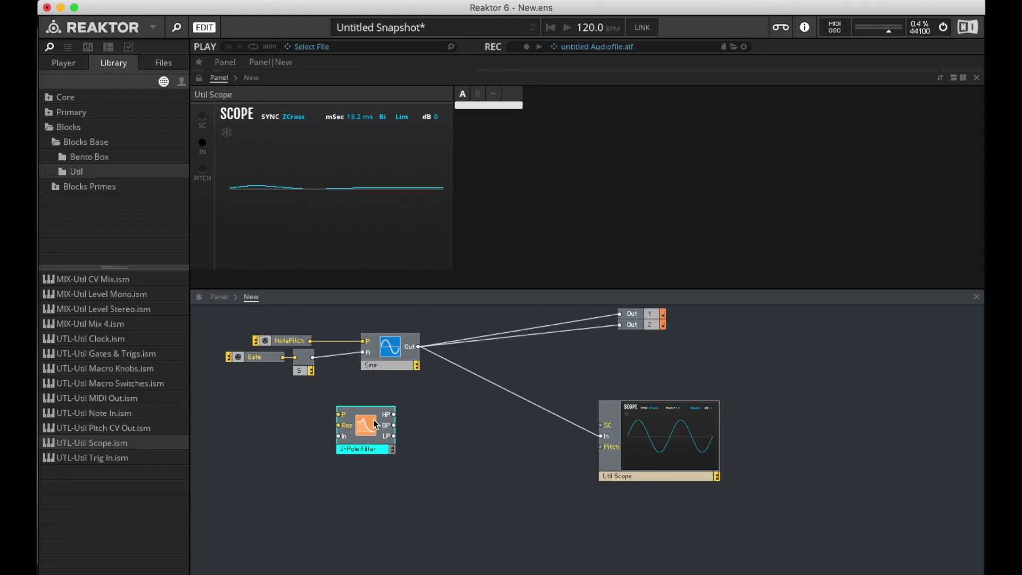
drag(361, 311, 593, 311)
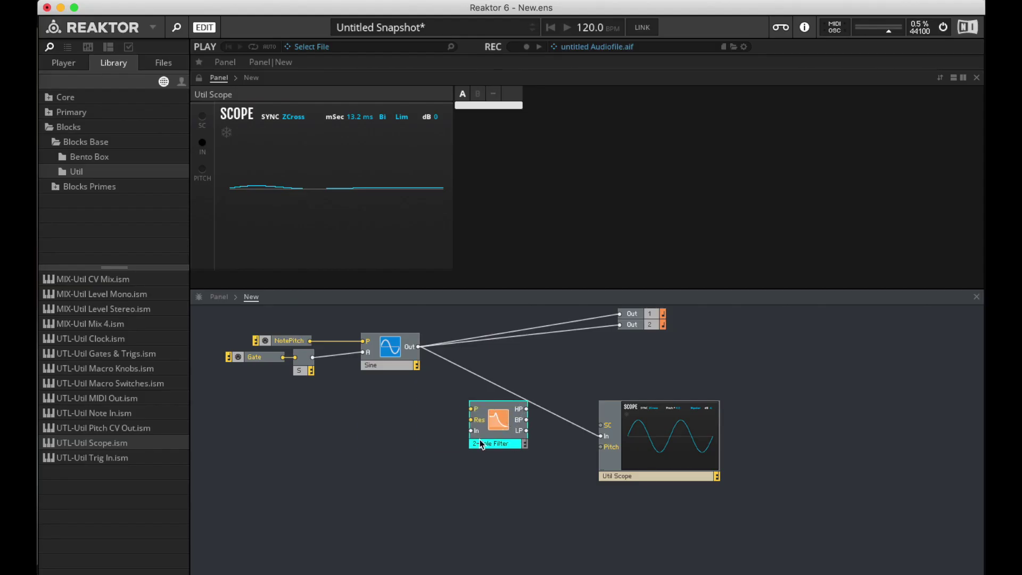
drag(482, 442, 464, 447)
drag(417, 349, 455, 437)
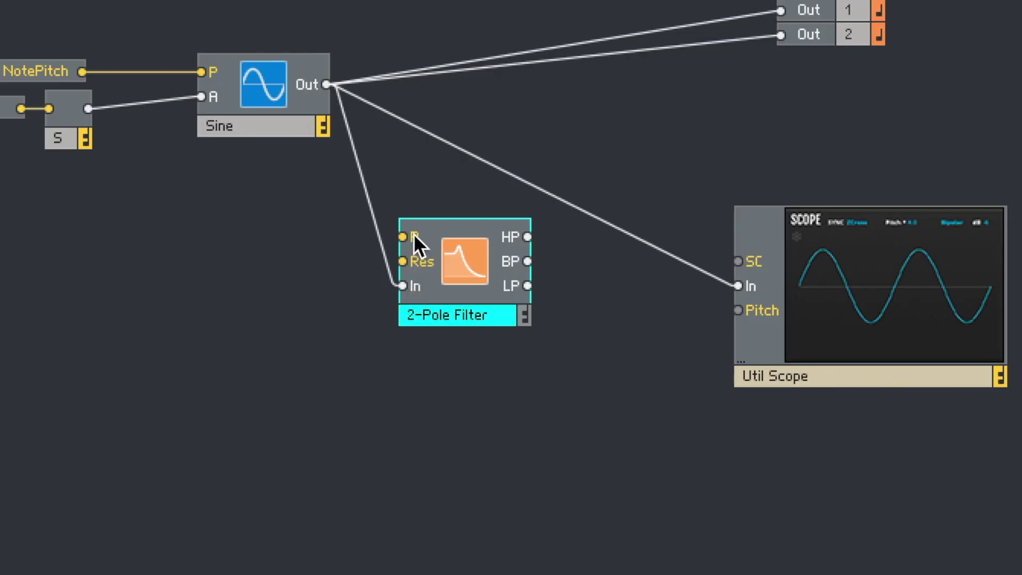
Create P Cutoff and Reson knobs on the filter's P and Res inputs
right_click(414, 236)
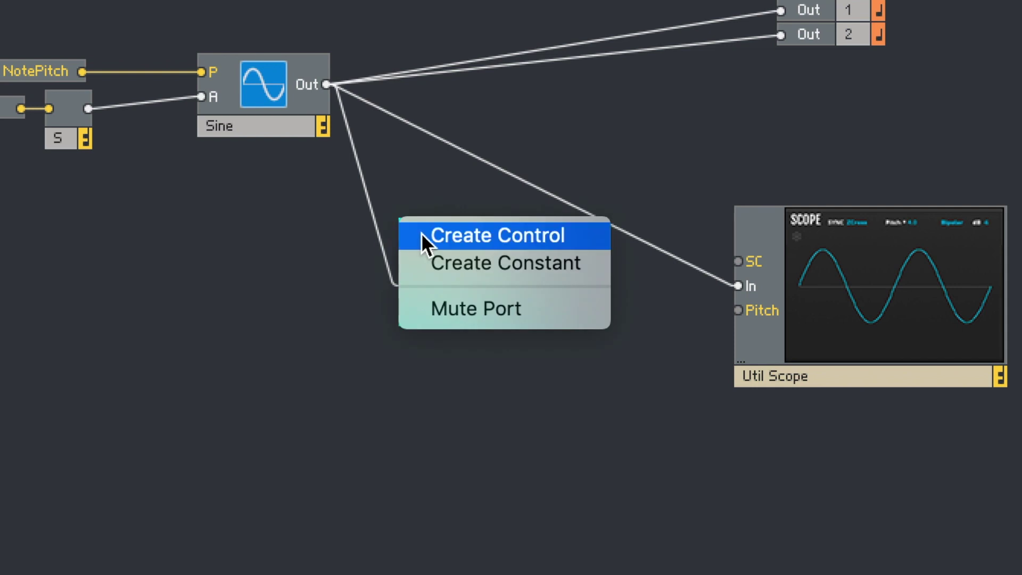
click(421, 232)
right_click(435, 260)
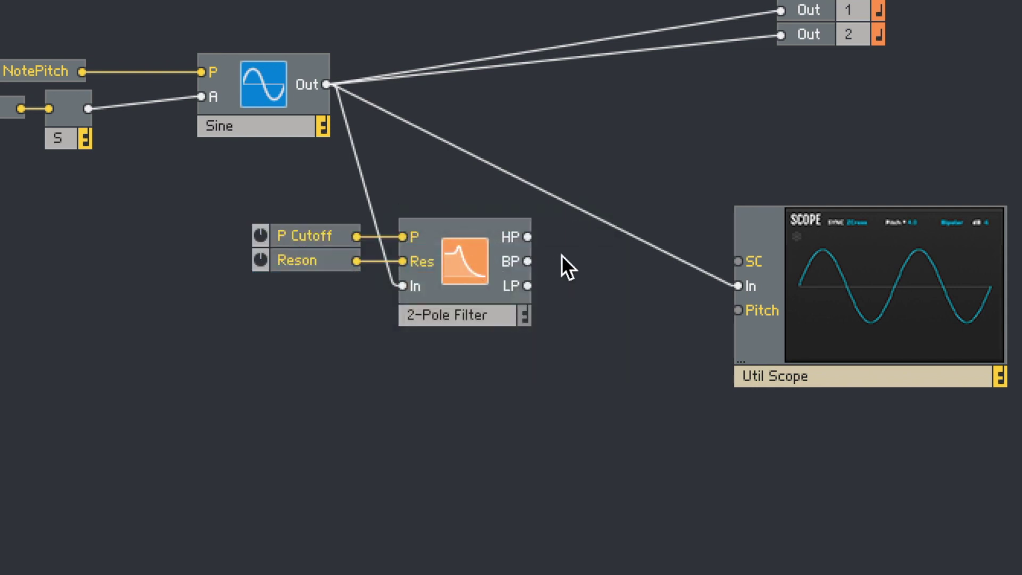
Add a Switch module next to the filter using the 'sw' search
double_click(561, 254)
text(sw)
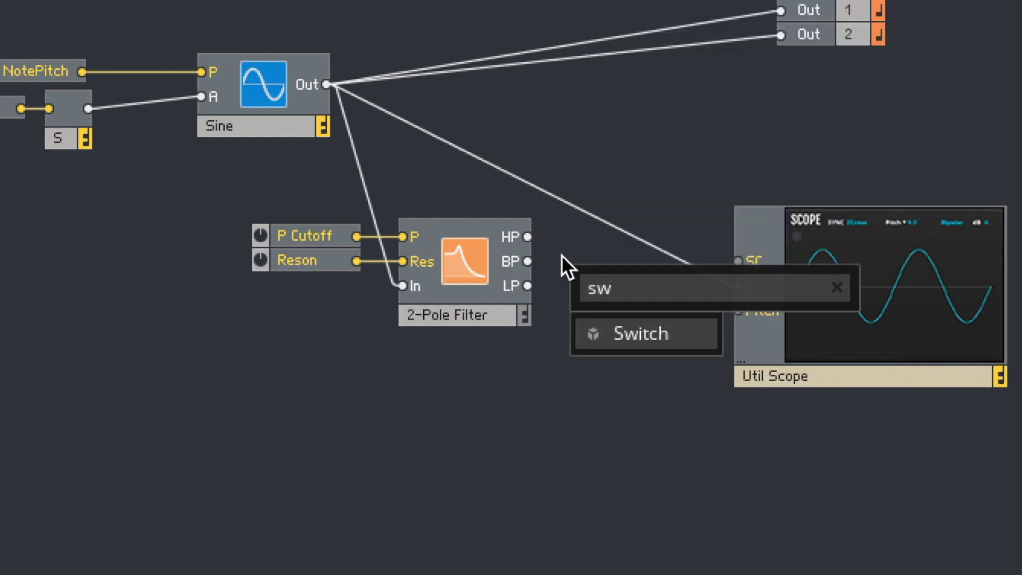
key(Return)
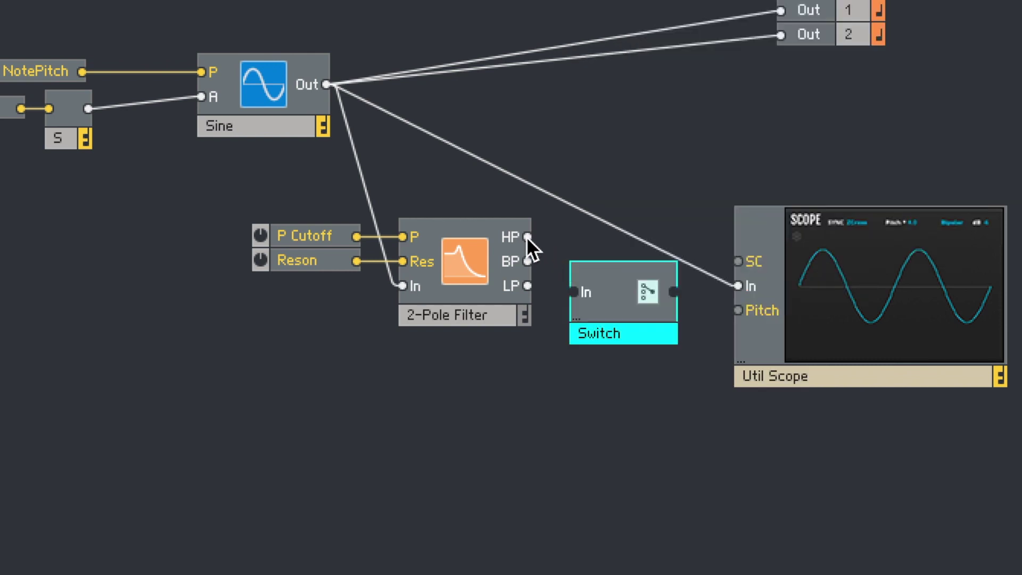
Wire the filter's HP, BP and LP outputs into the Switch, and the Switch into Outs and scope
drag(526, 236, 593, 293)
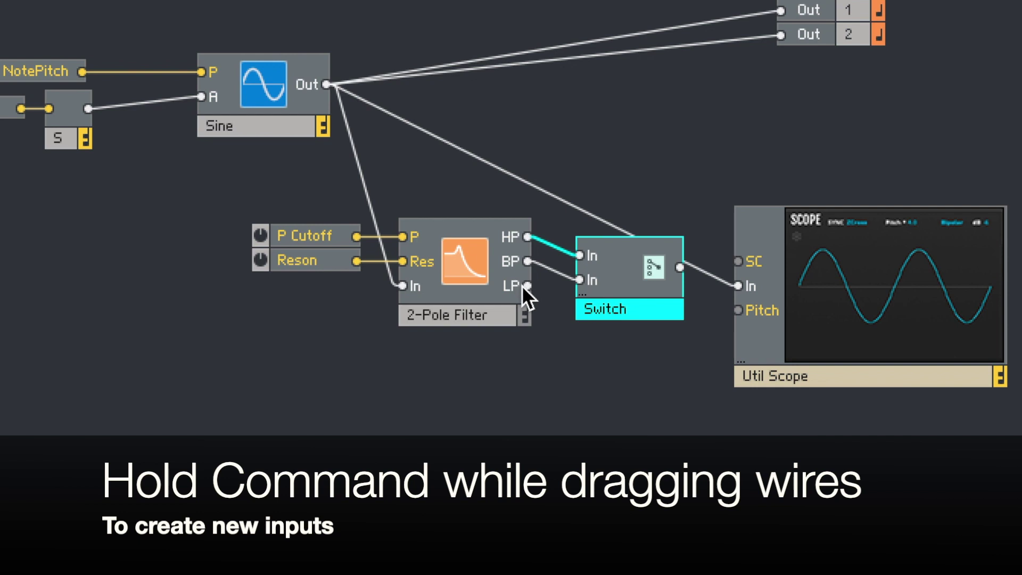
drag(522, 285, 612, 294)
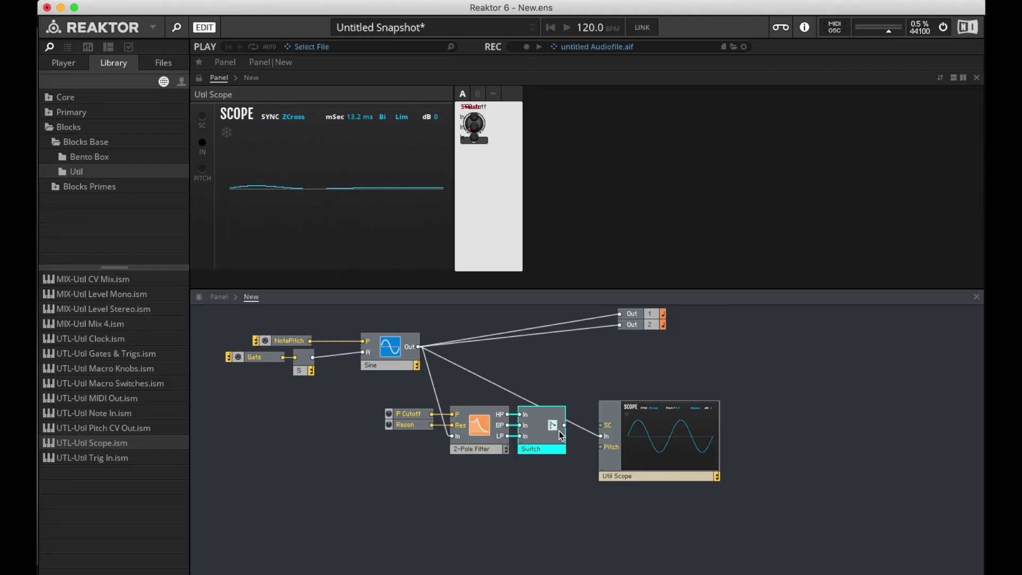
drag(565, 425, 623, 325)
drag(565, 424, 600, 436)
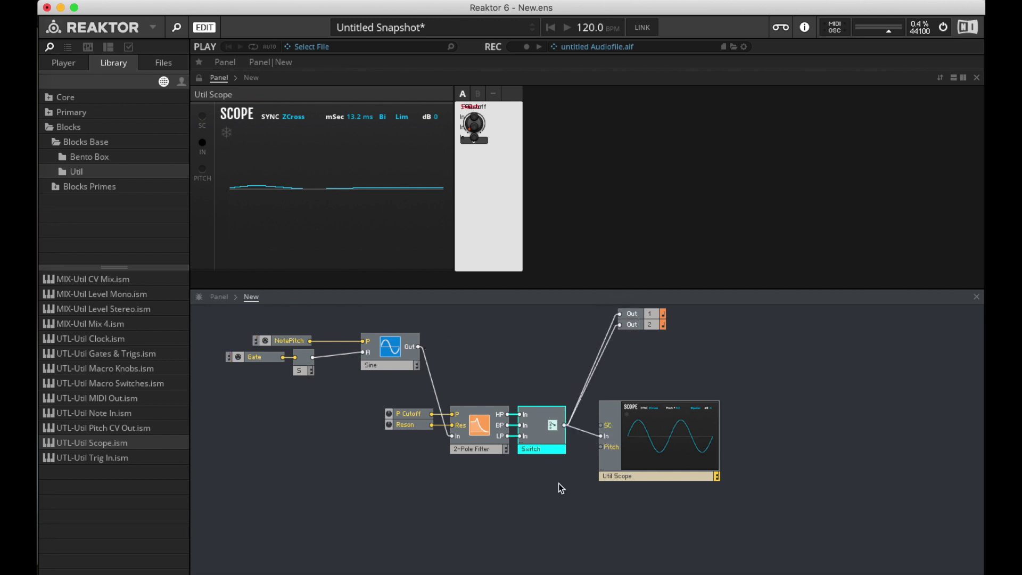
Rearrange the filter, Switch, scope and Out modules and label the Switch inputs HP, BP, LP
drag(782, 482, 383, 306)
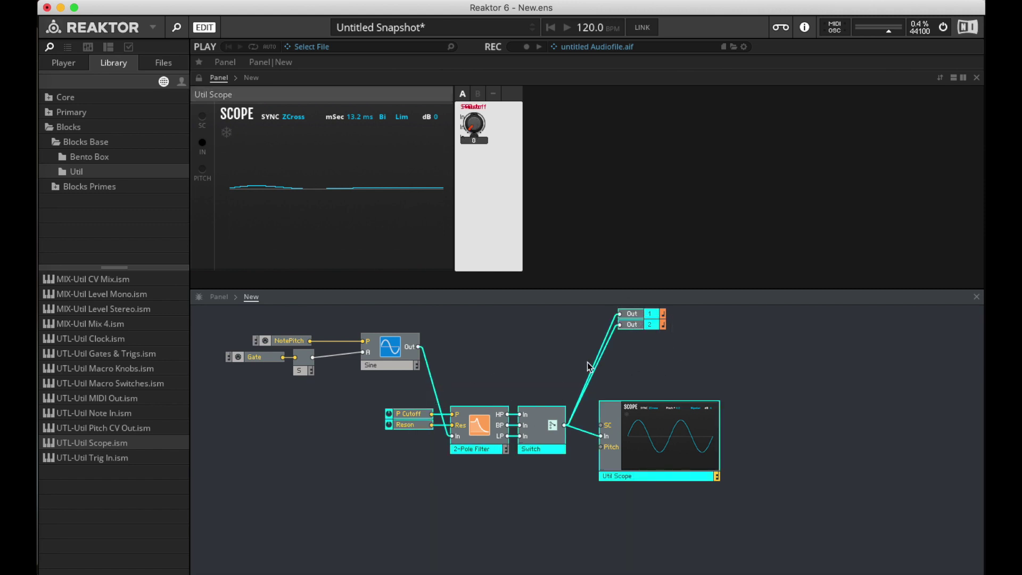
drag(543, 439, 593, 349)
scroll(596, 352, up, 3)
click(734, 358)
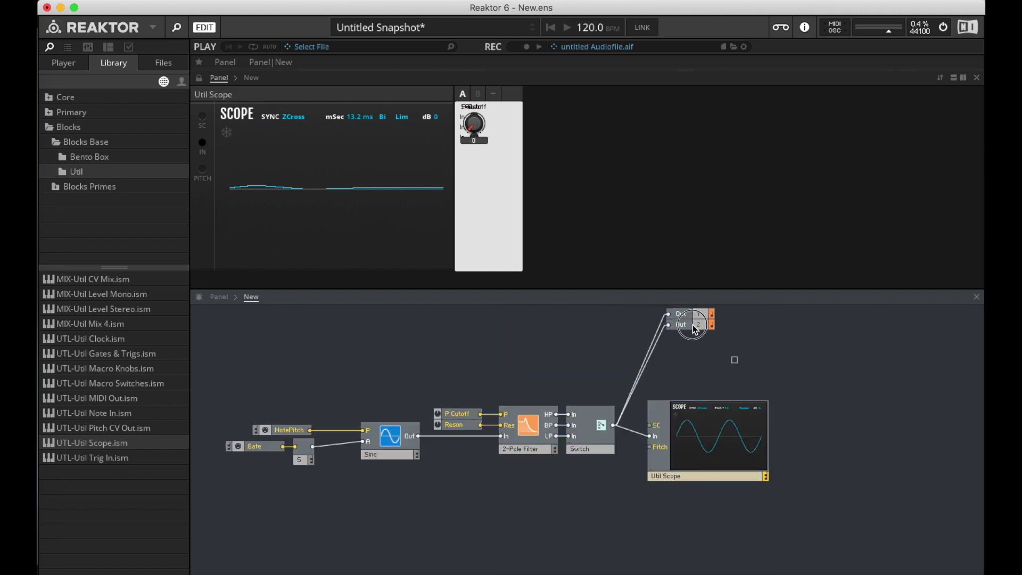
drag(675, 326, 692, 361)
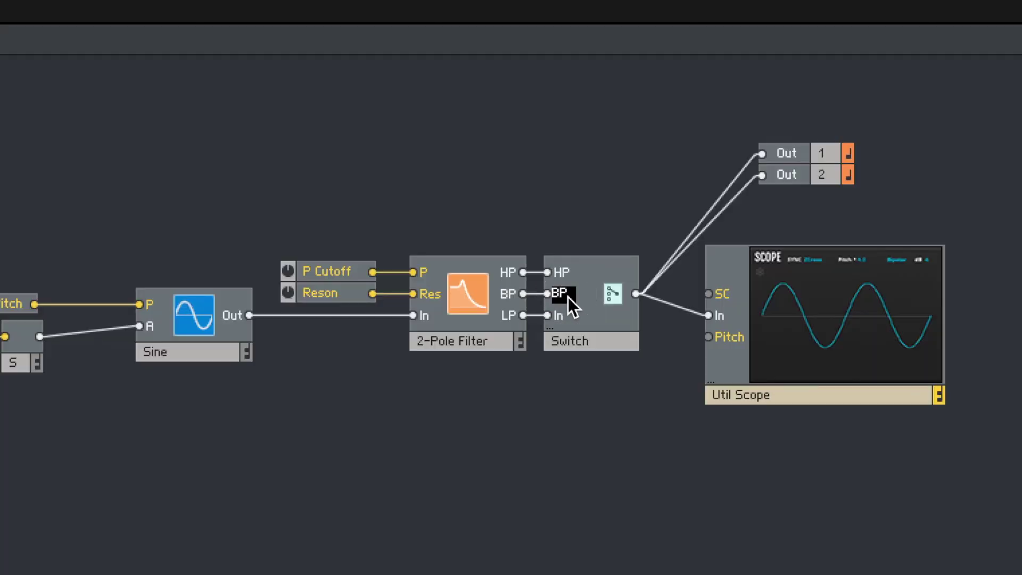
key(Tab)
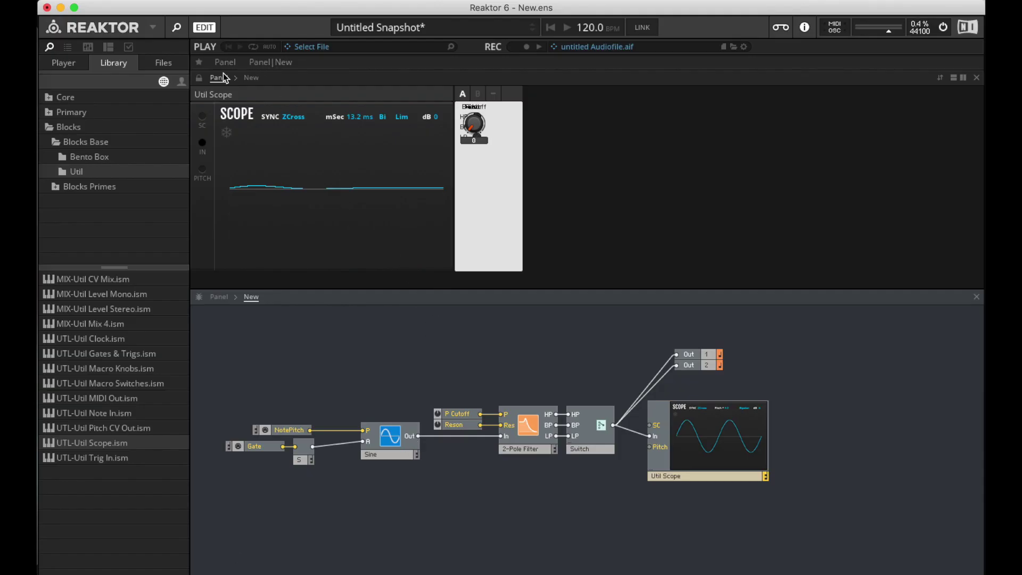
click(200, 78)
Spread P Cutoff, Reson and the switch apart on the panel, then relock it
drag(468, 111, 508, 124)
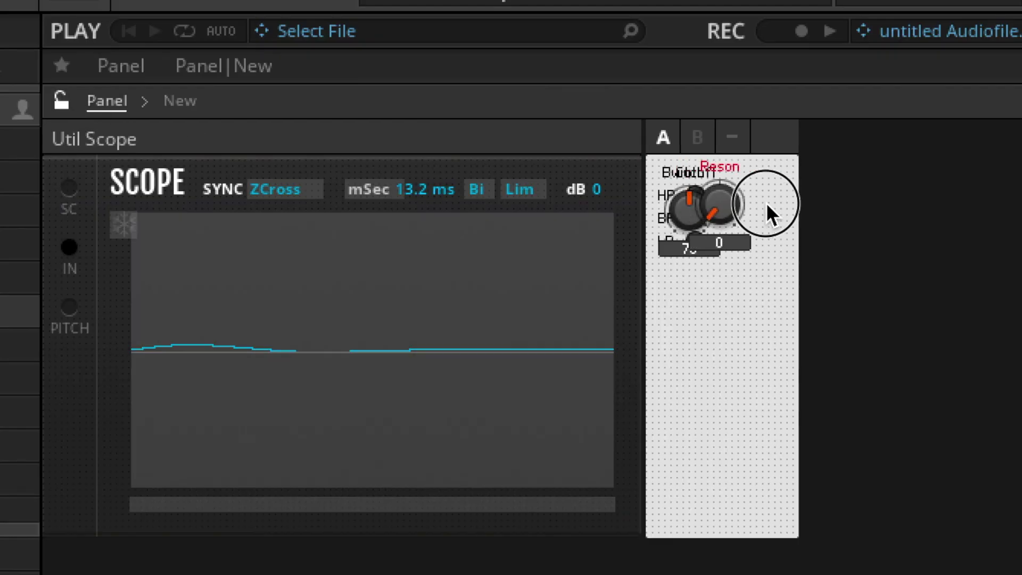
drag(765, 202, 894, 210)
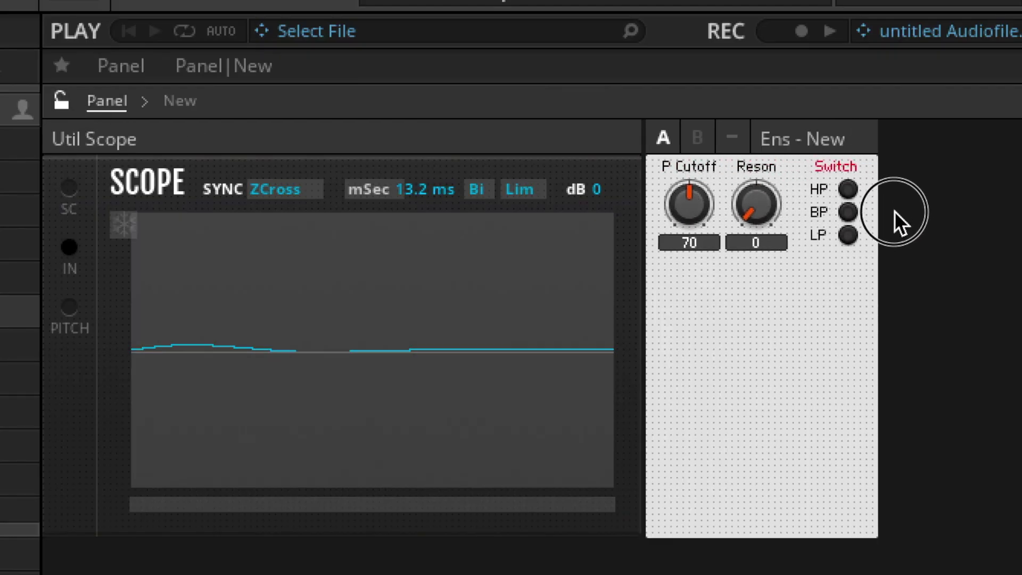
click(63, 101)
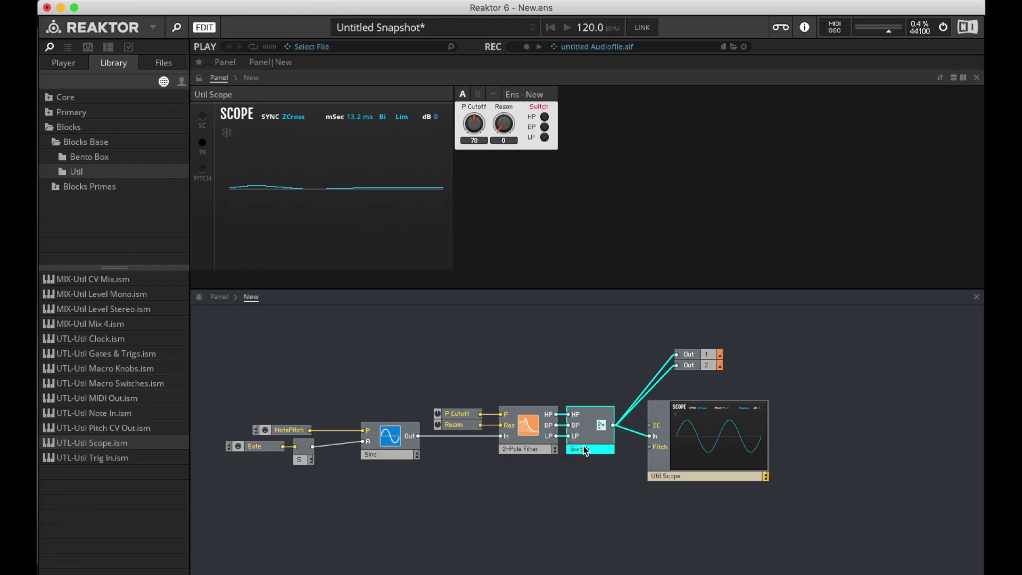
Rename the Switch module to 'Type'
double_click(589, 451)
text(T)
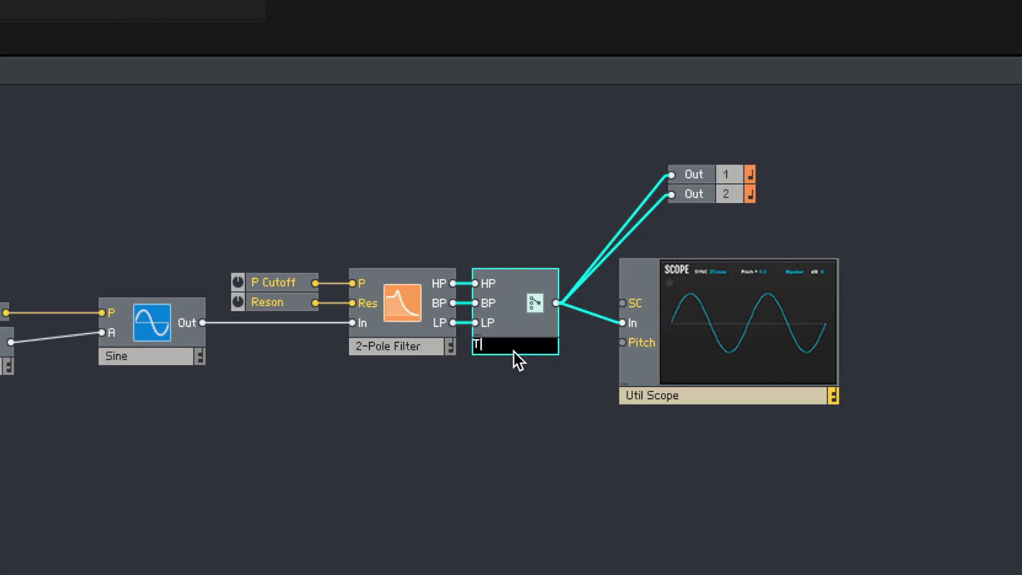
text(ype)
key(Return)
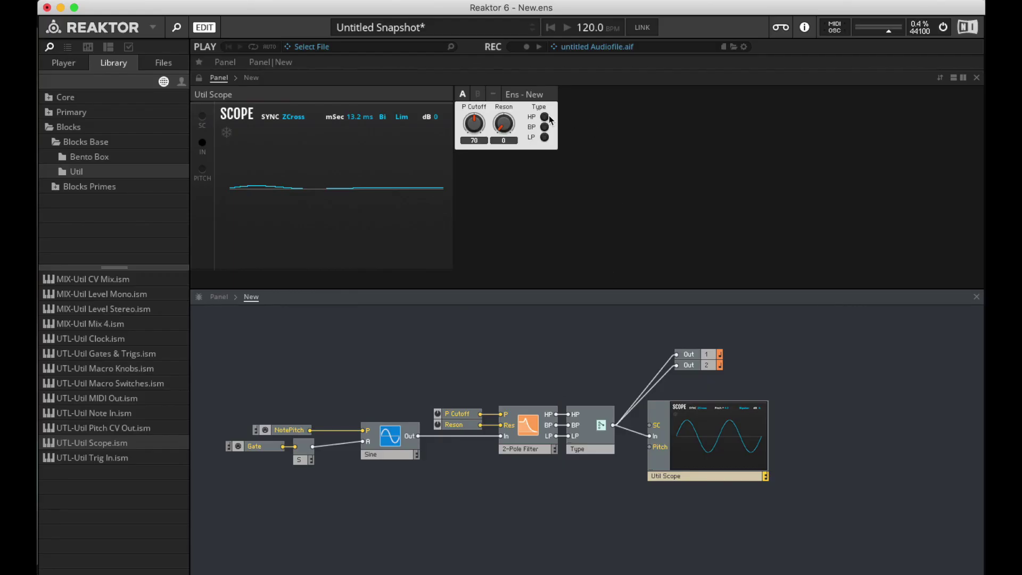
Compare HP, BP and LP on the Type switch while watching the scope, ending on HP
click(549, 117)
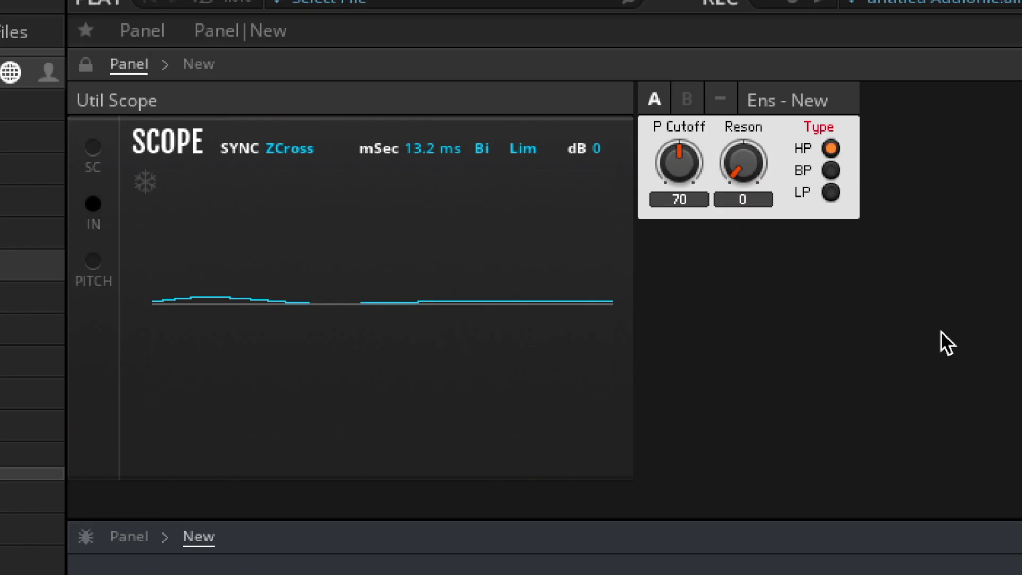
click(837, 170)
click(835, 194)
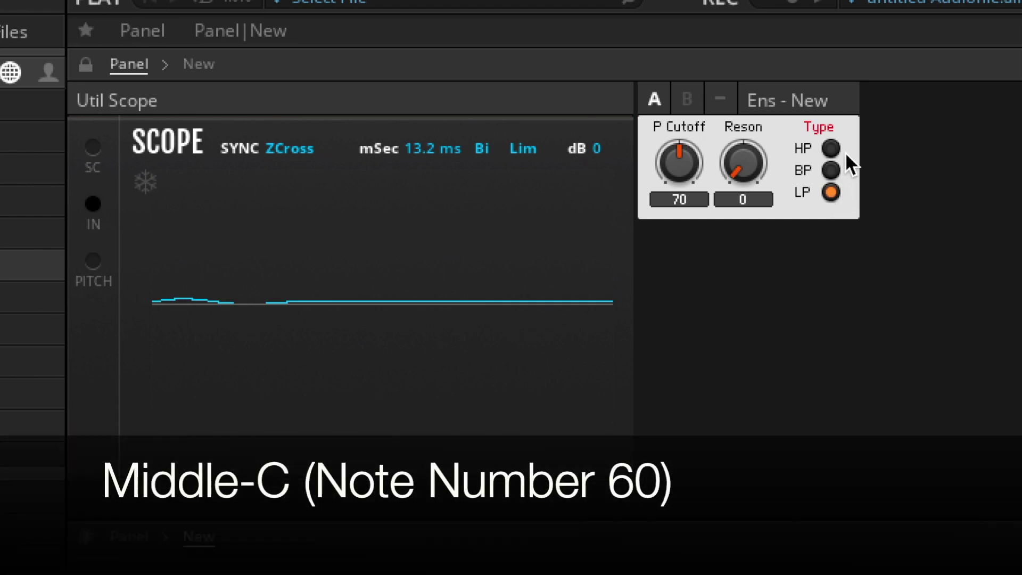
click(836, 149)
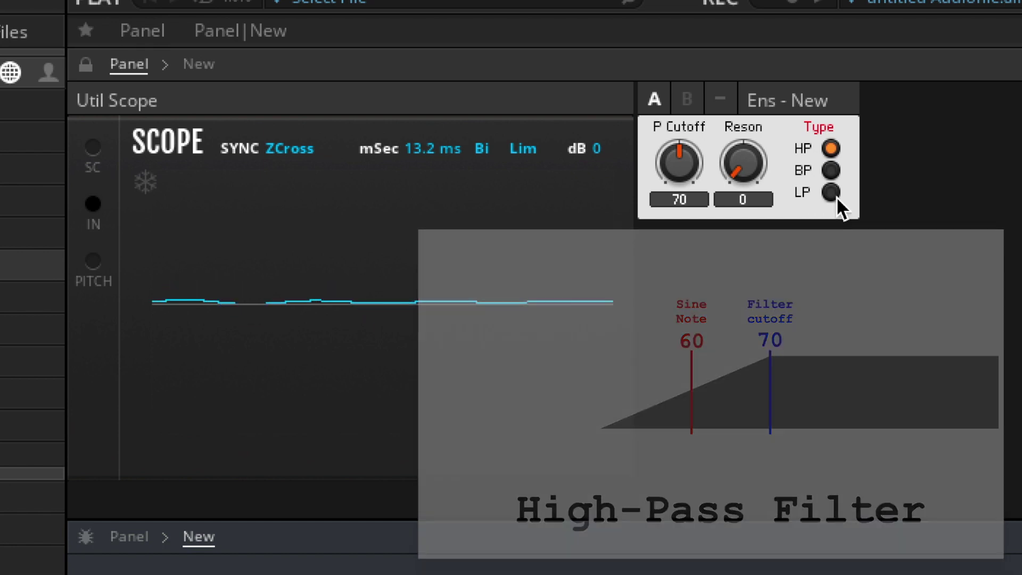
click(836, 197)
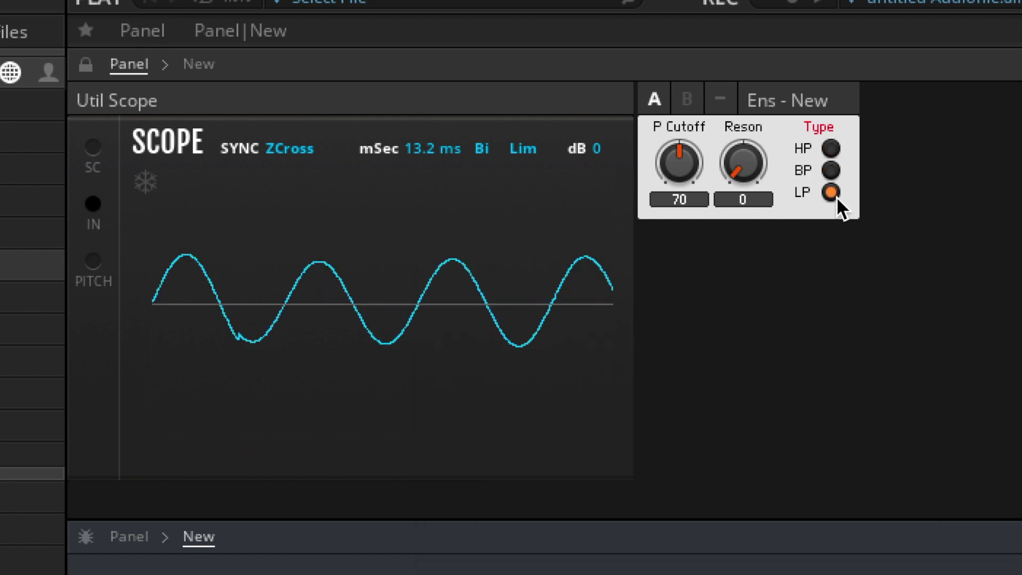
click(831, 145)
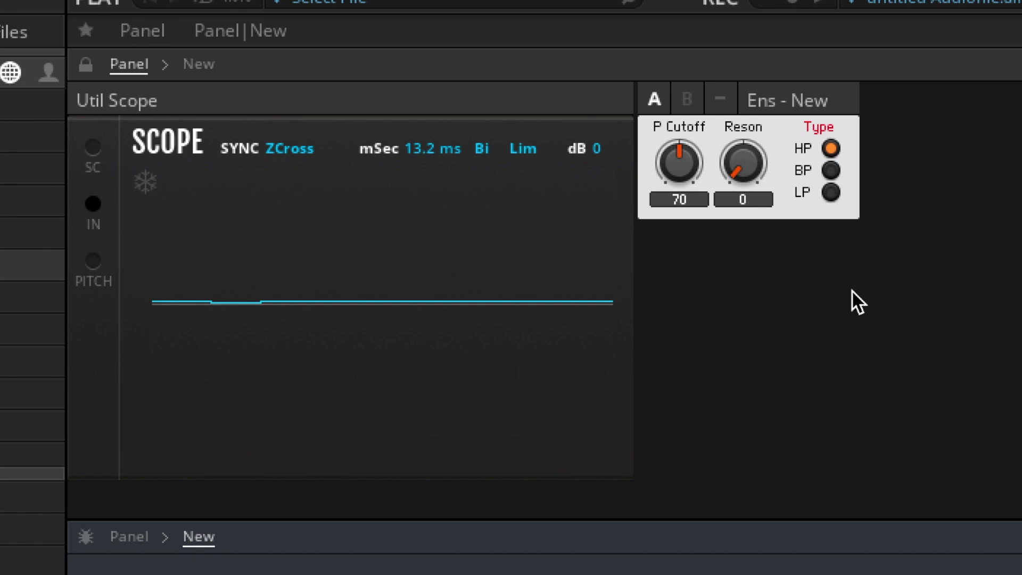
Sweep P Cutoff below 60, up to 120, then back down to 20 while watching the scope
drag(679, 163, 671, 240)
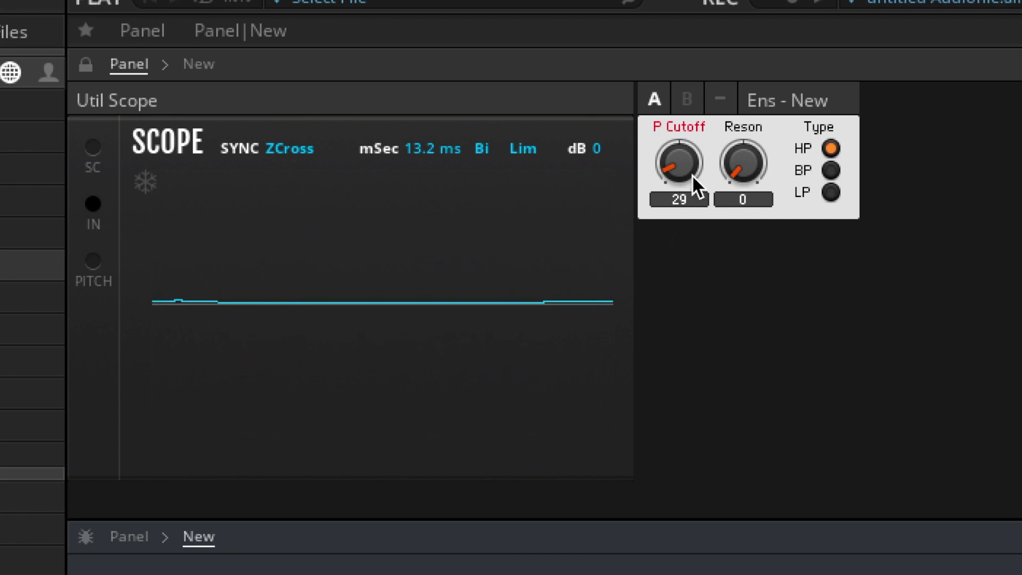
mouse_move(822, 139)
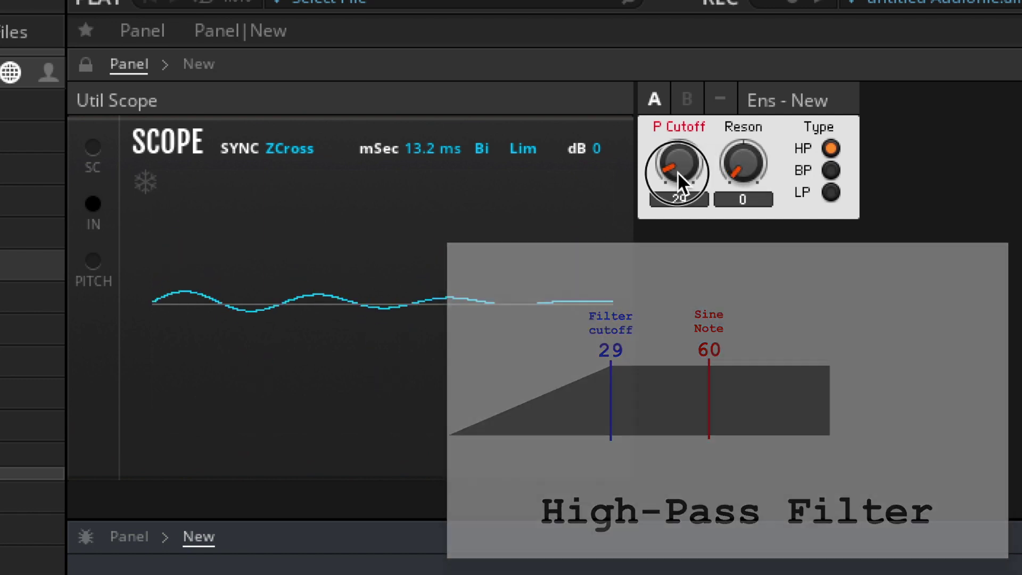
drag(677, 171, 689, 0)
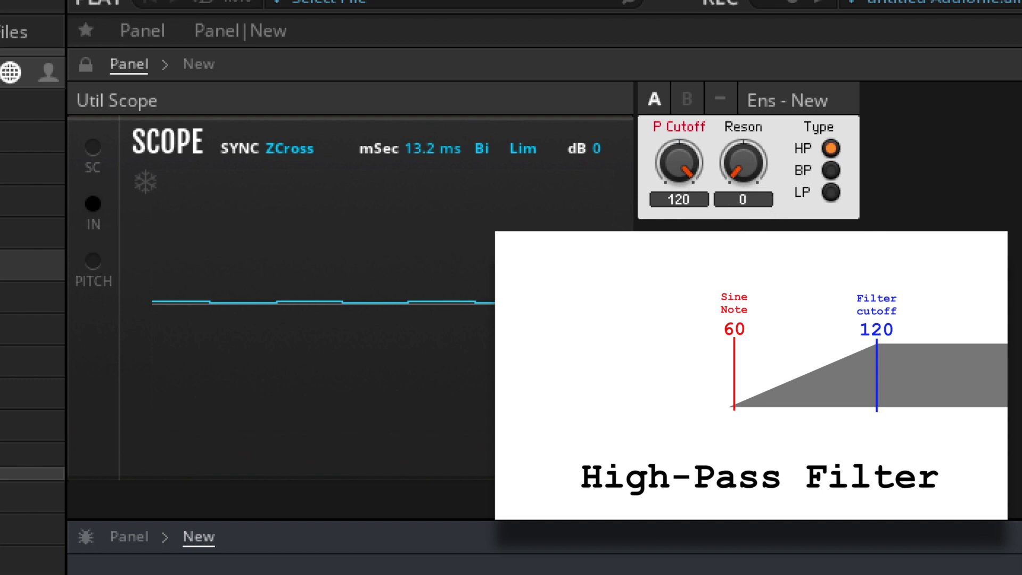
drag(670, 163, 691, 353)
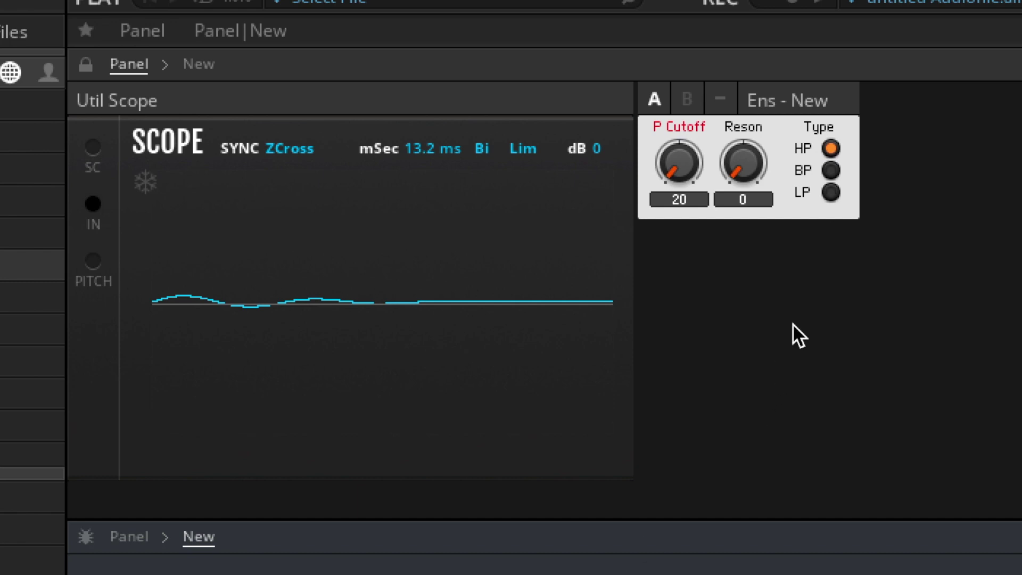
Try LP with a high cutoff, then BP with cutoff lowered, and raise Reson
click(830, 192)
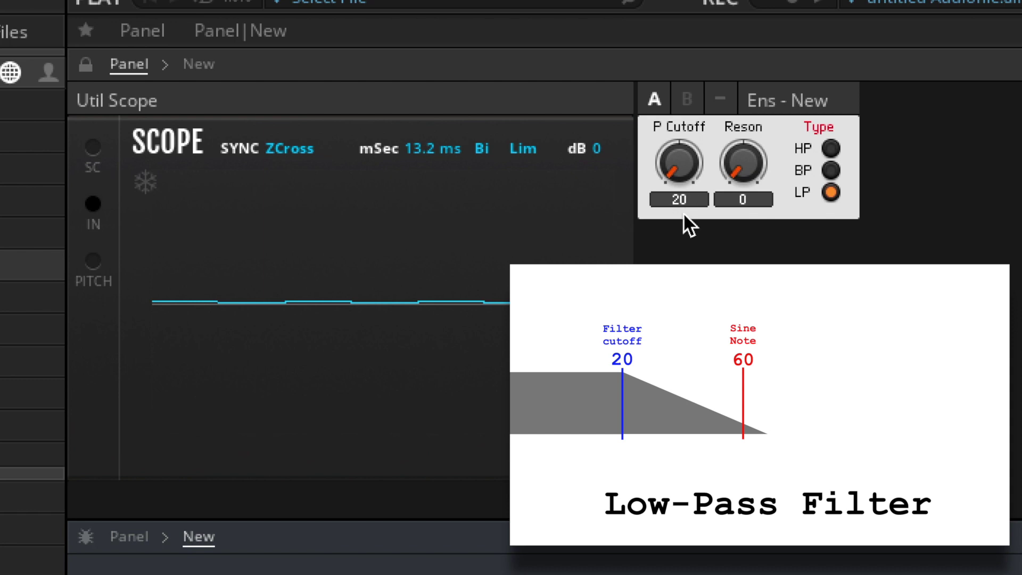
drag(675, 177, 676, 19)
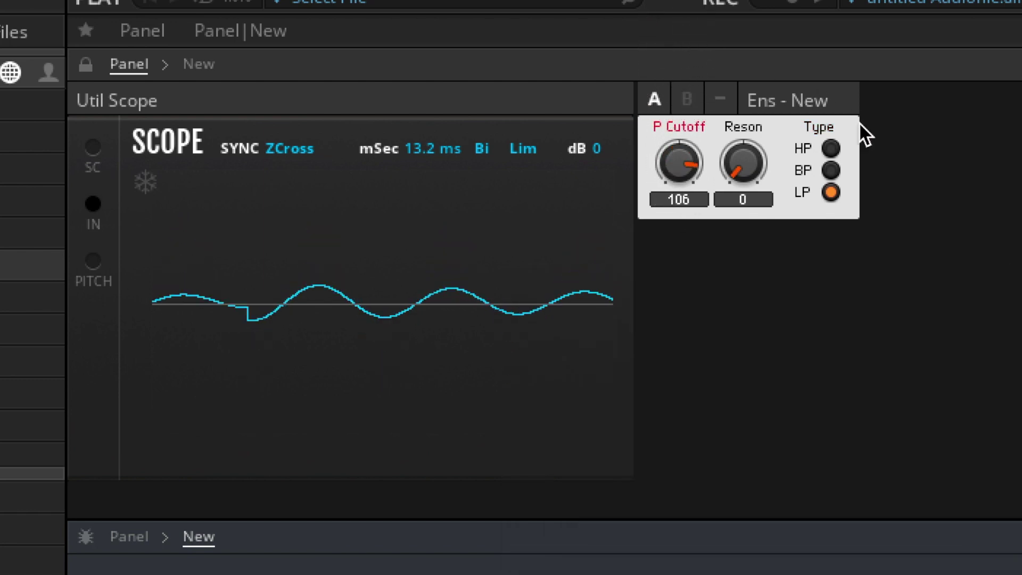
click(830, 169)
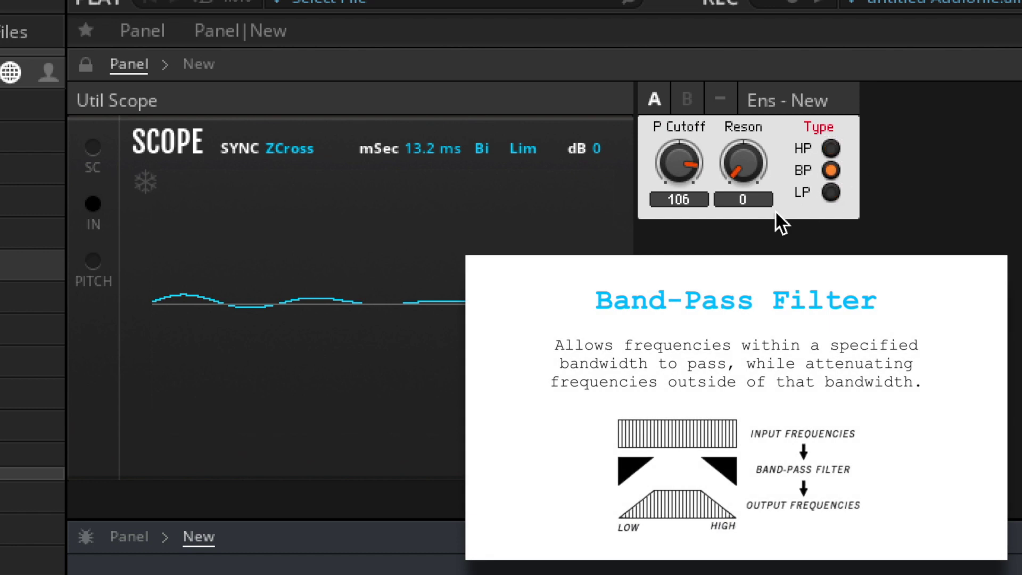
drag(696, 178, 694, 226)
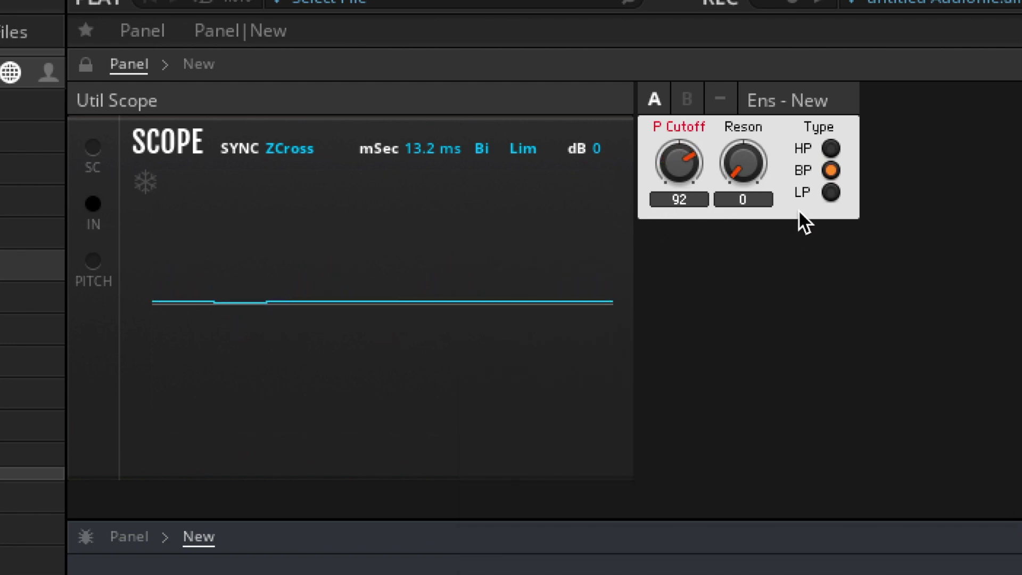
drag(748, 177, 744, 52)
Try high-pass while sweeping the cutoff, then switch to low-pass with P Cutoff at 83
click(829, 148)
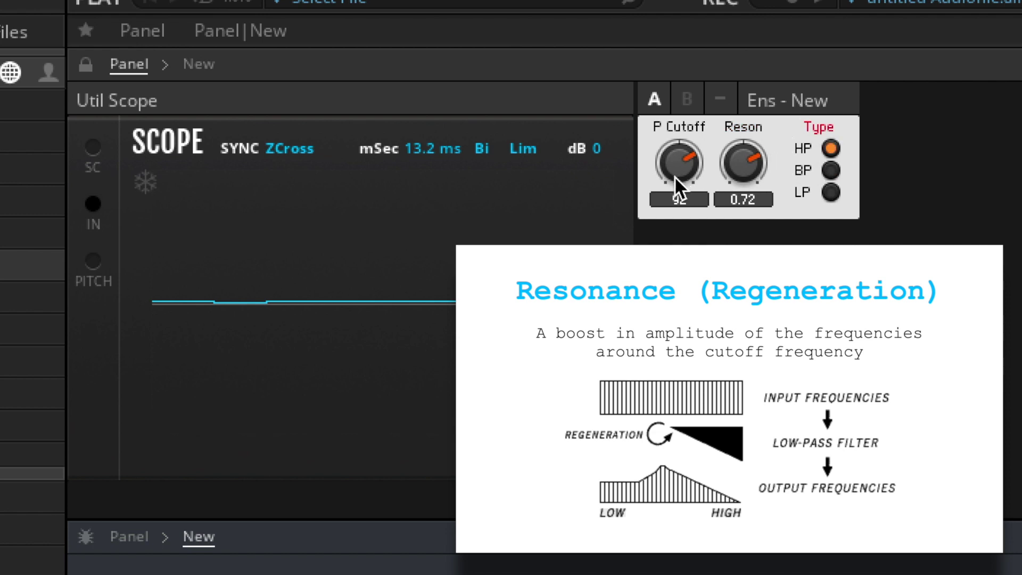
drag(675, 177, 749, 280)
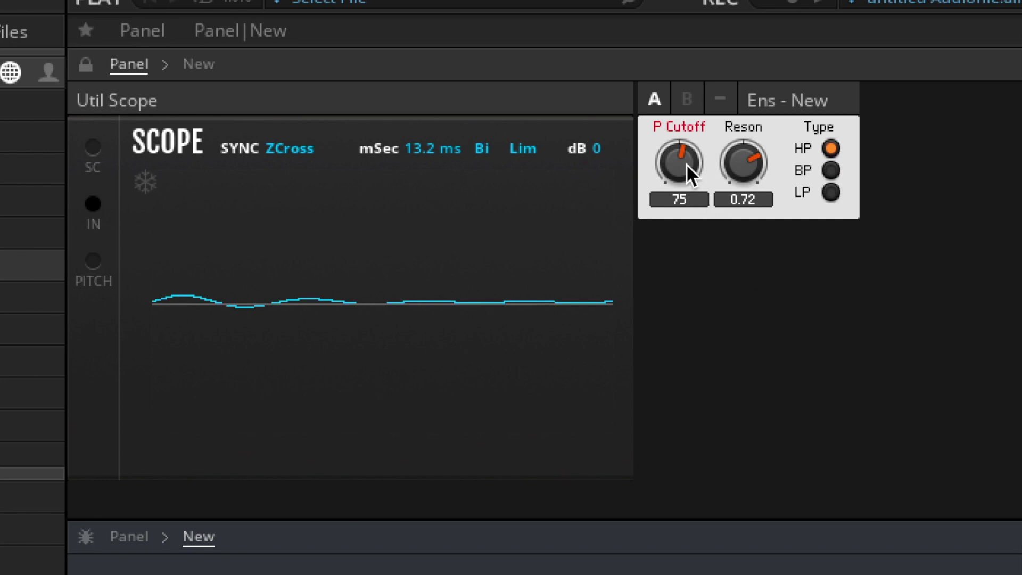
drag(686, 164, 774, 176)
click(830, 191)
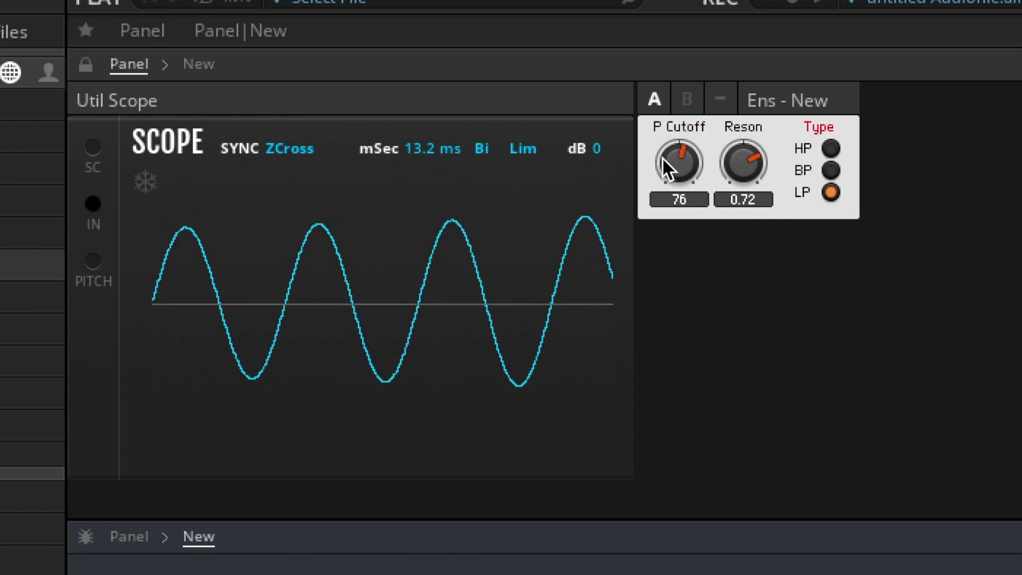
drag(663, 160, 684, 130)
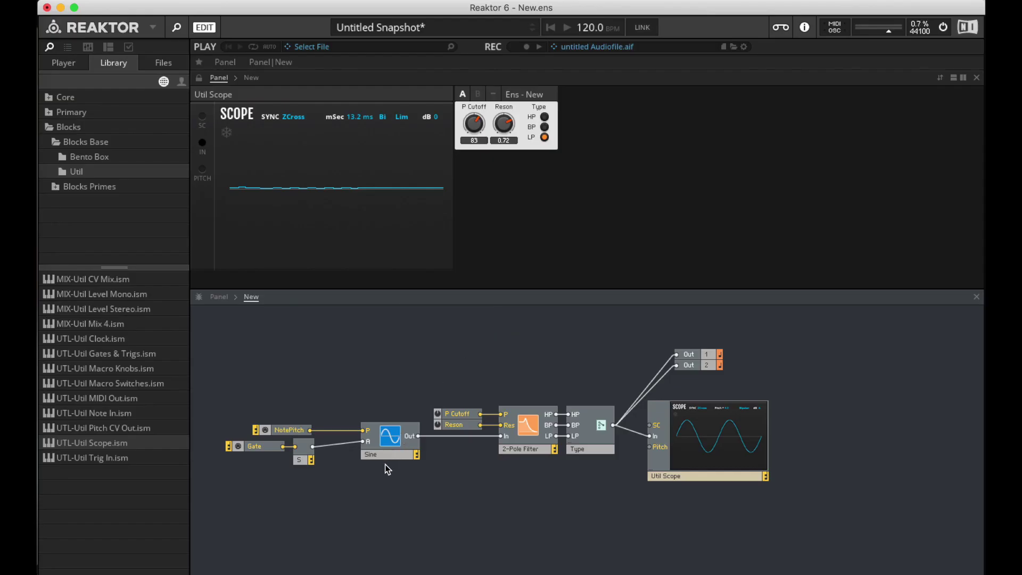
Insert a Sawtooth Oscillator via the 'saw' module search and place it beneath the Sine
right_click(385, 475)
mouse_move(387, 479)
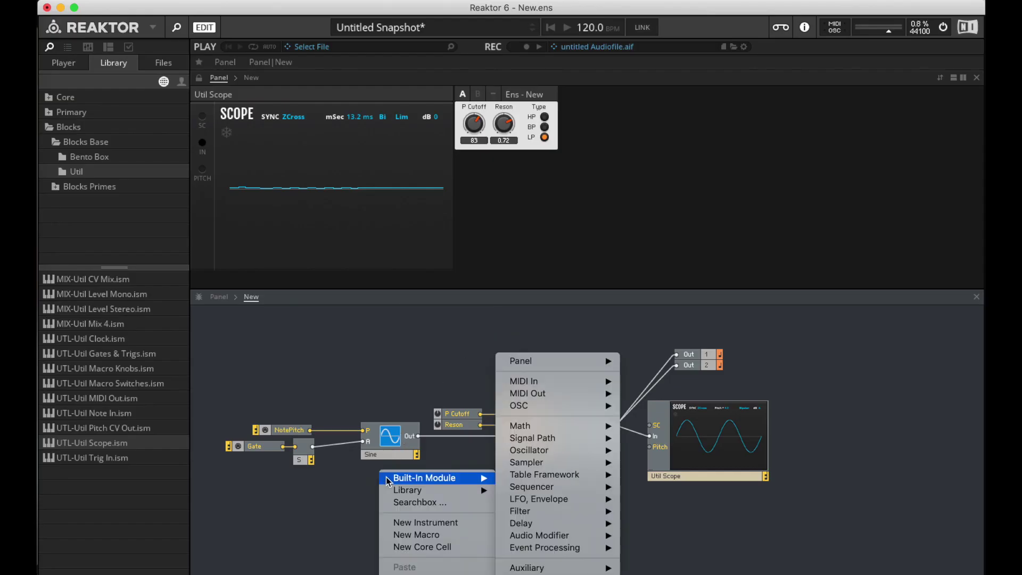
click(372, 487)
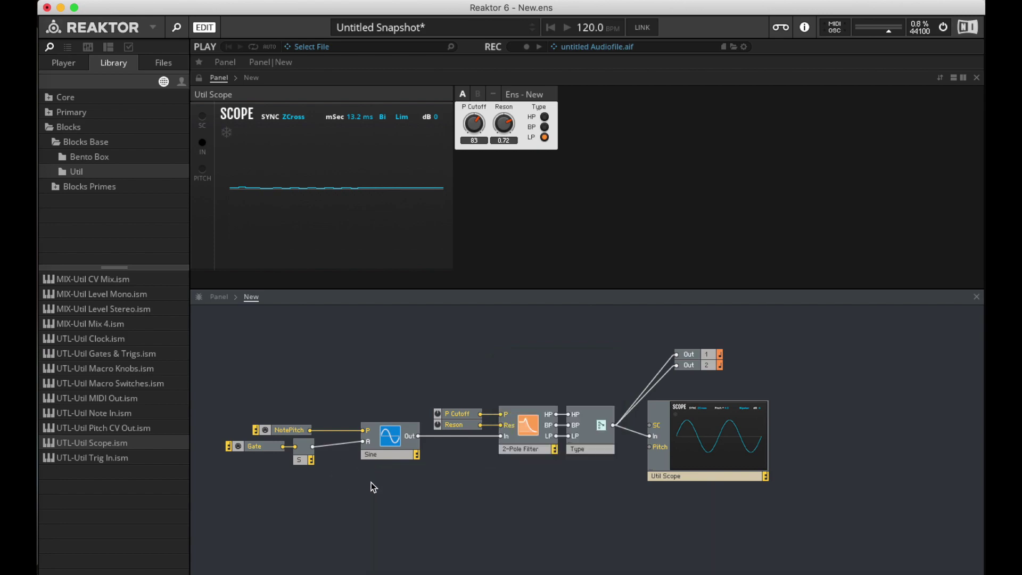
double_click(372, 484)
text(saw)
key(Down)
key(Down)
key(Down)
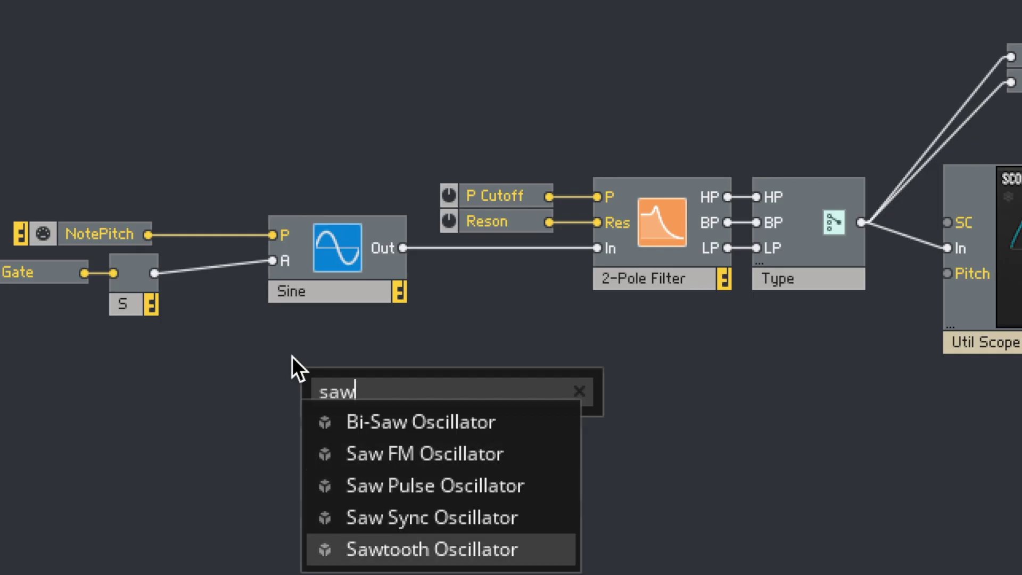
key(Return)
drag(392, 385, 353, 332)
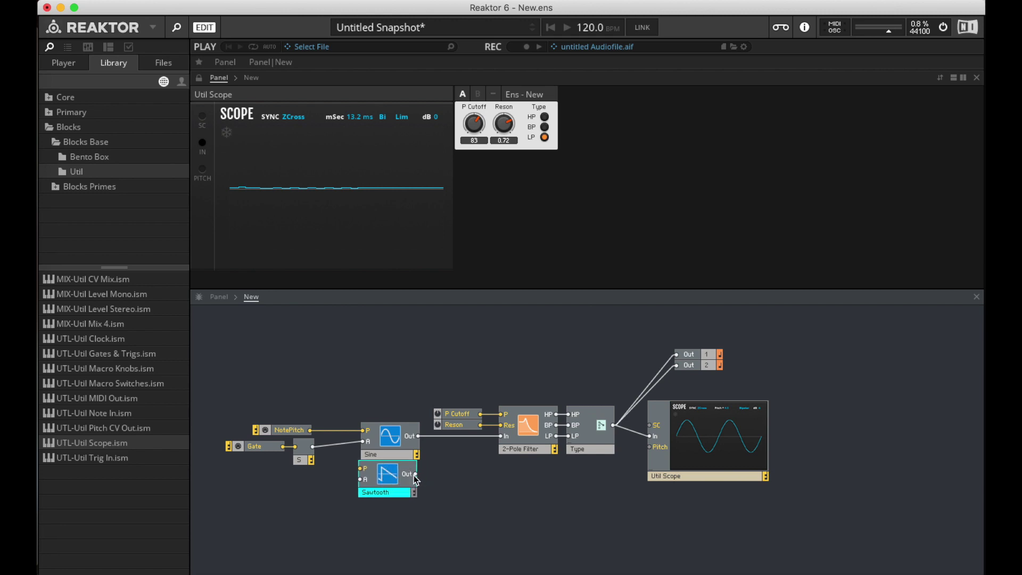
Wire the Sawtooth into the 2-Pole Filter and gate, delete the Sine, and move the Sawtooth into its place
drag(416, 480, 500, 436)
drag(312, 446, 361, 468)
drag(398, 435, 401, 358)
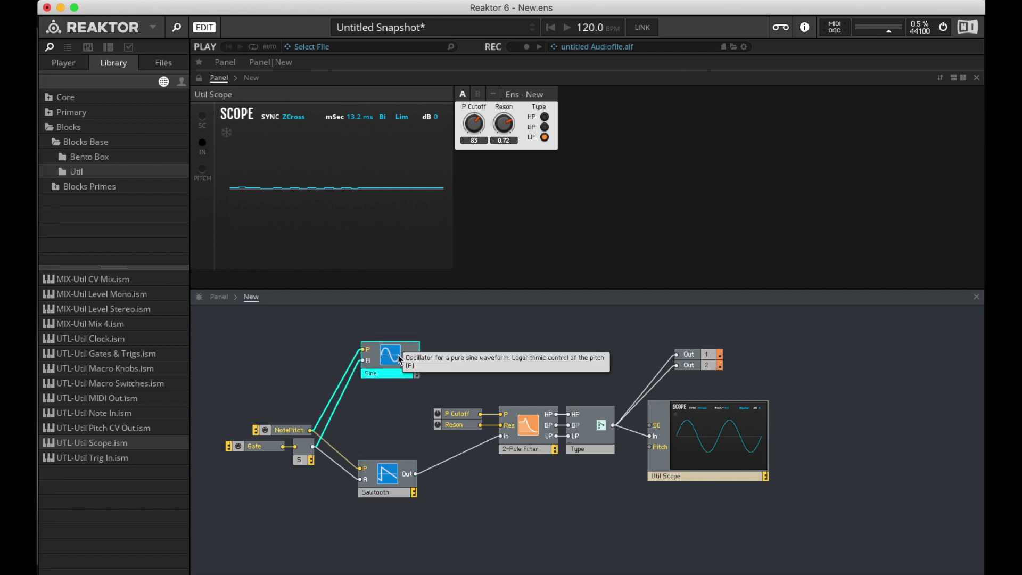
key(Delete)
drag(393, 486, 390, 456)
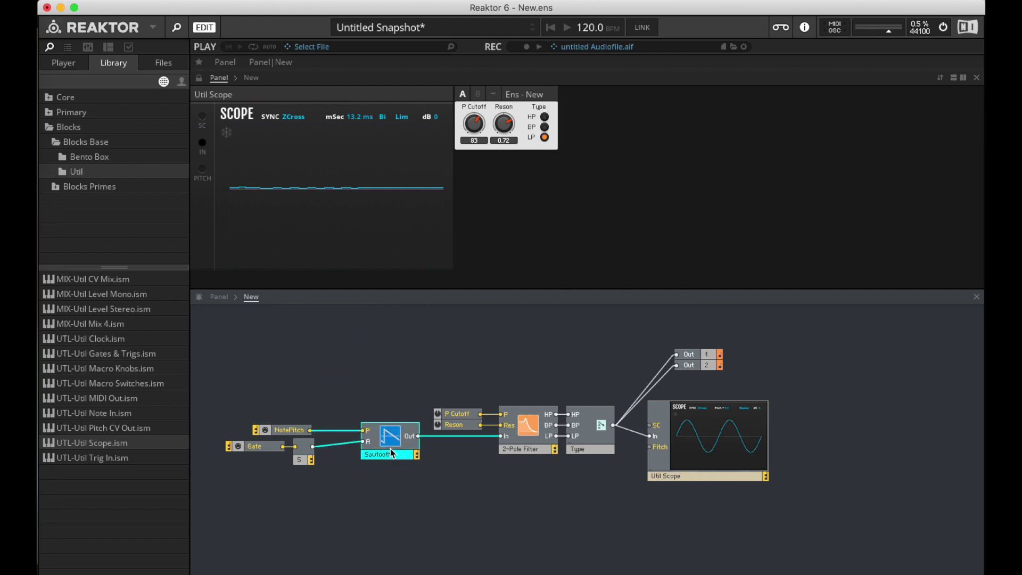
click(366, 402)
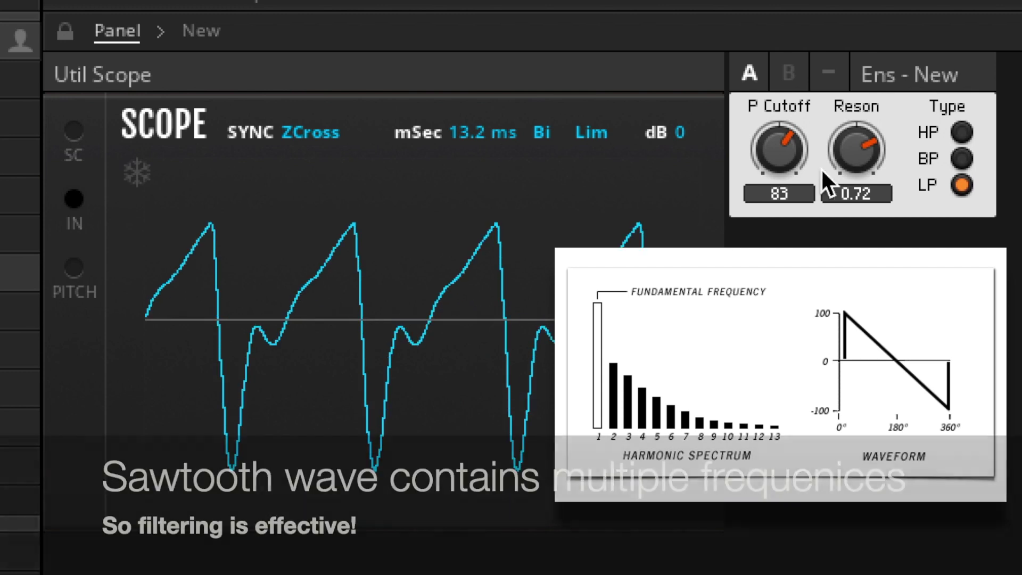
click(855, 160)
Lower Reson to 0.55, then try high-pass with cutoff 70 and Reson 0.33
drag(855, 158, 854, 176)
drag(791, 165, 781, 131)
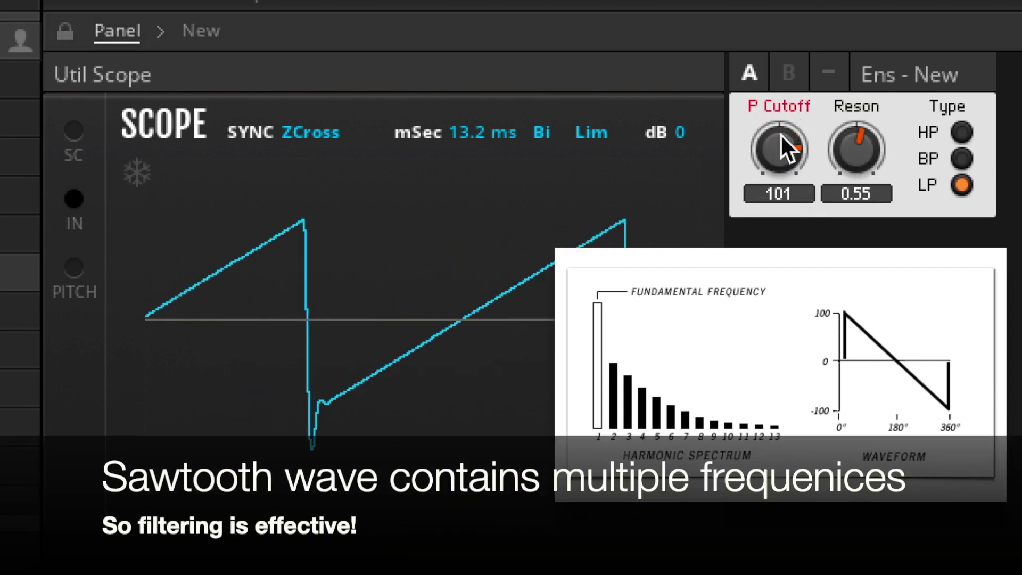
click(961, 132)
drag(781, 152, 790, 212)
drag(854, 151, 846, 184)
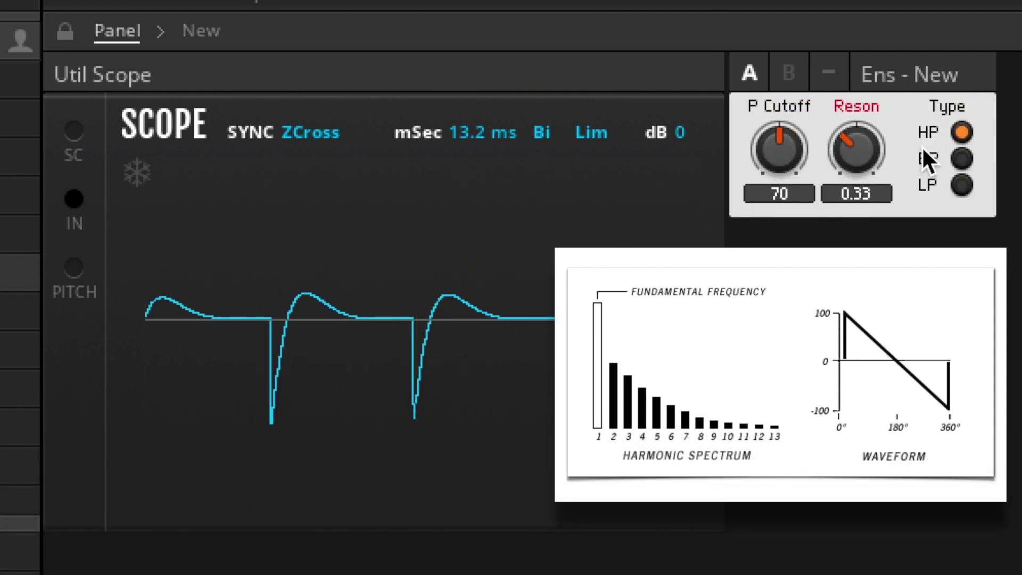
Switch to band-pass with P Cutoff at 74 and Reson at 0.61
click(961, 159)
drag(793, 147, 798, 222)
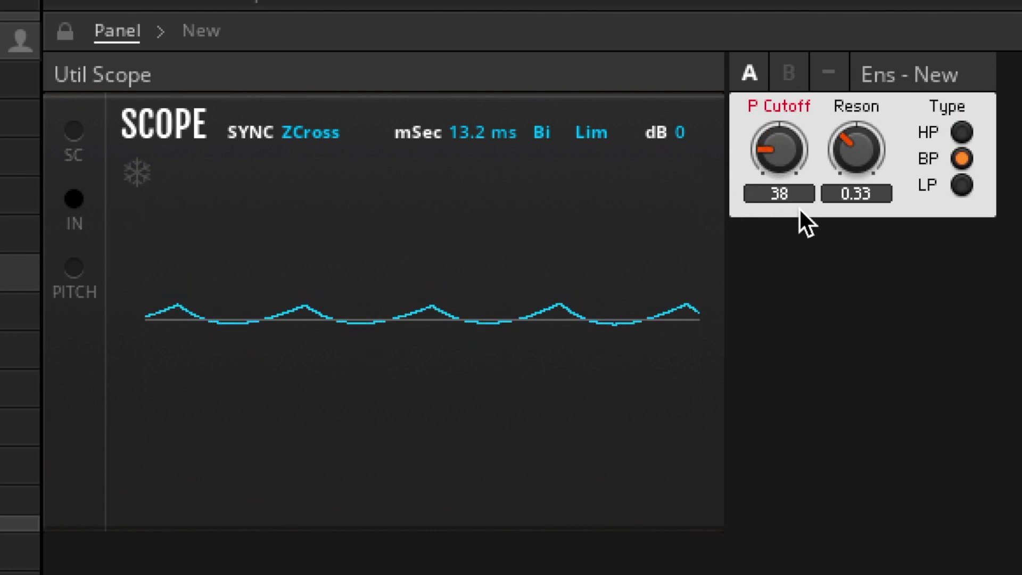
drag(848, 167, 851, 101)
drag(773, 148, 784, 67)
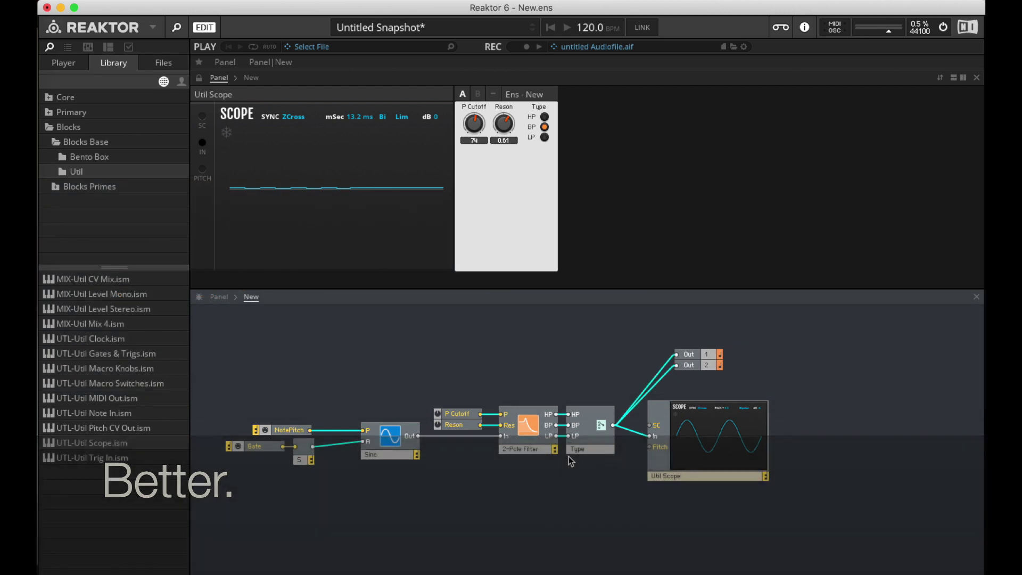
Rubber-band select the 2-Pole Filter, P Cutoff, Reson and Type modules in the structure
drag(436, 354, 602, 444)
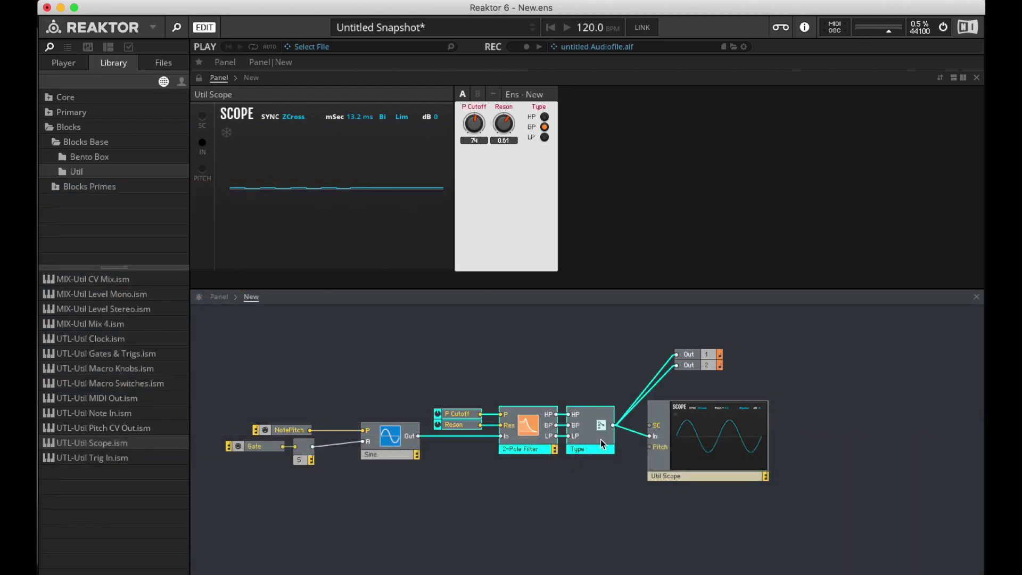
click(592, 482)
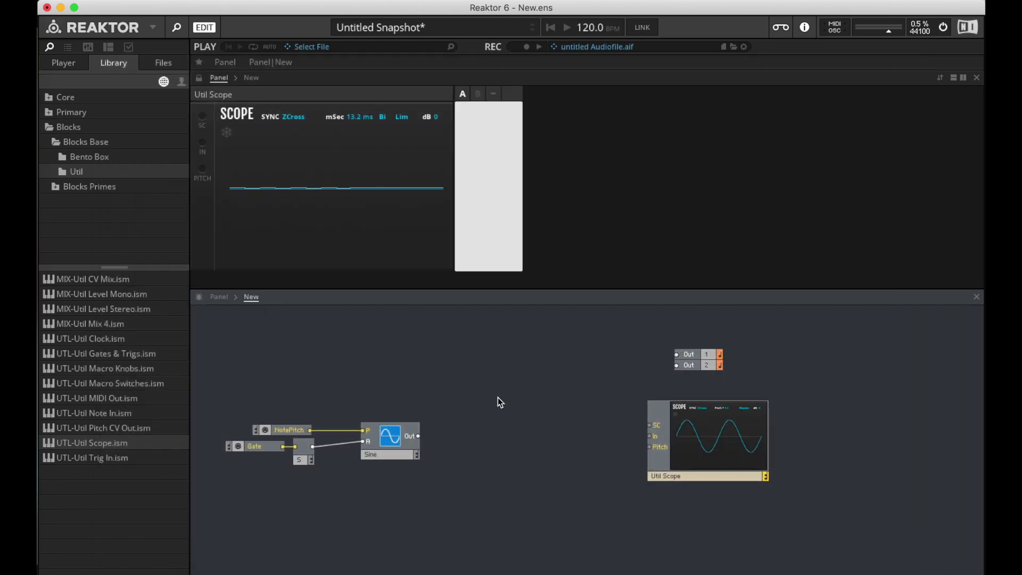
Insert a Multiply module using the 'mult' module search
double_click(498, 398)
text(mult)
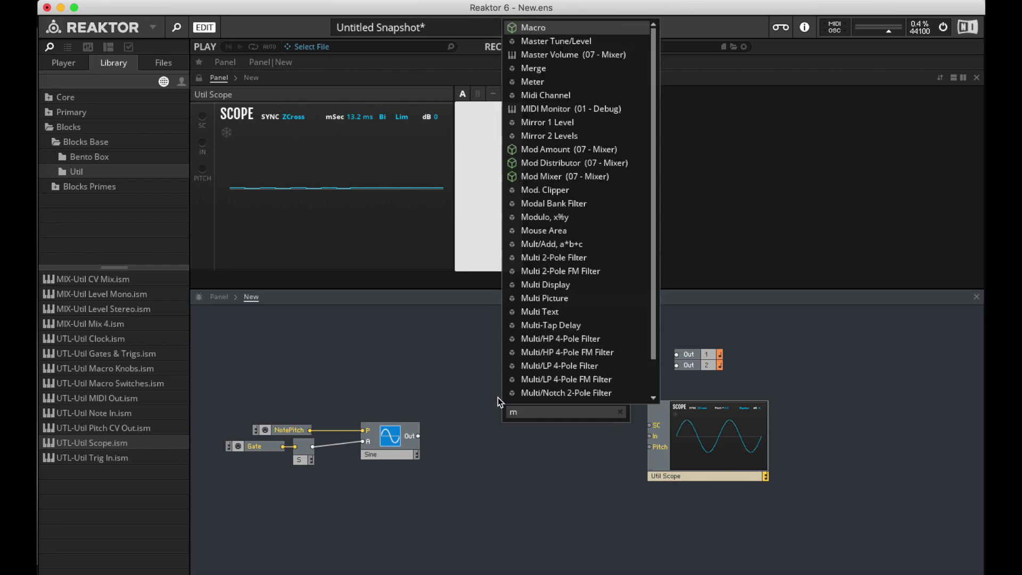
key(Down)
key(Down)
key(Down)
key(Down)
key(Down)
key(Down)
key(Down)
key(Down)
key(Down)
key(Down)
key(Down)
key(Down)
key(Down)
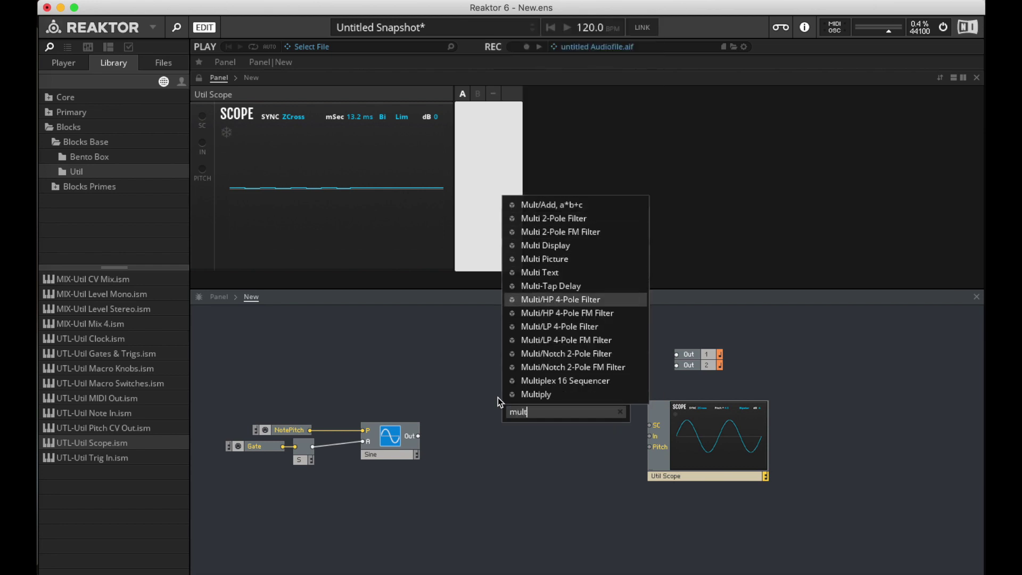
key(Return)
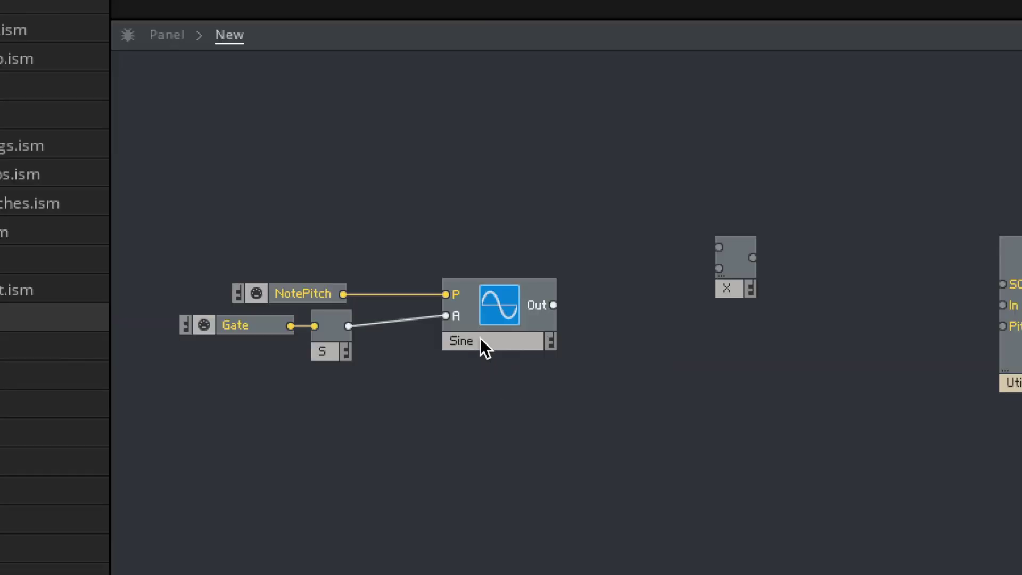
Duplicate the Sine oscillator and remove the copy's gate and NotePitch wires
click(380, 456)
key(super+d)
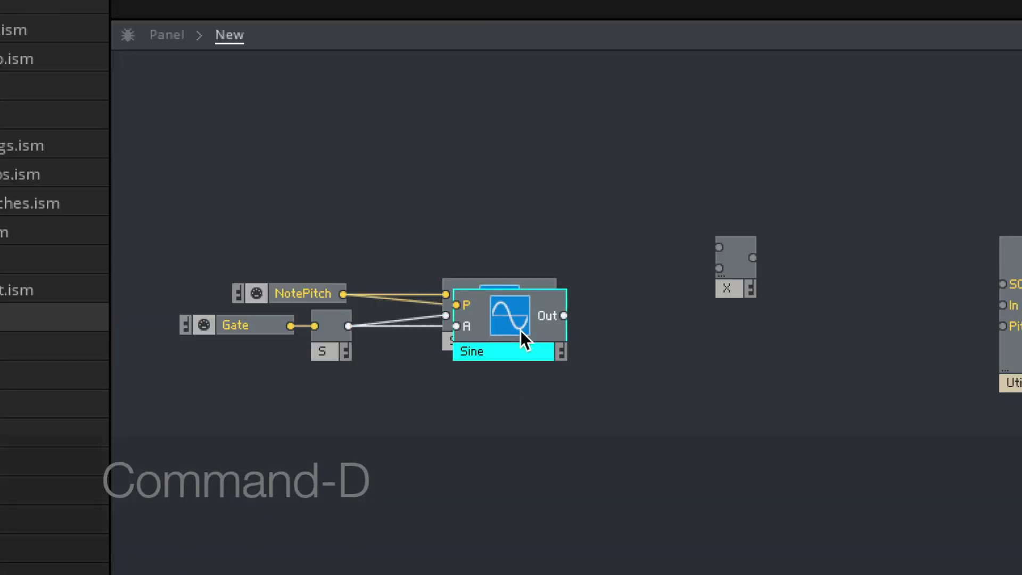
drag(520, 330, 723, 270)
click(378, 403)
click(402, 387)
key(Delete)
click(418, 375)
key(Delete)
Wire both Sines into the Multiply module and route its product to the Outs and scope
drag(554, 305, 676, 354)
drag(752, 257, 686, 366)
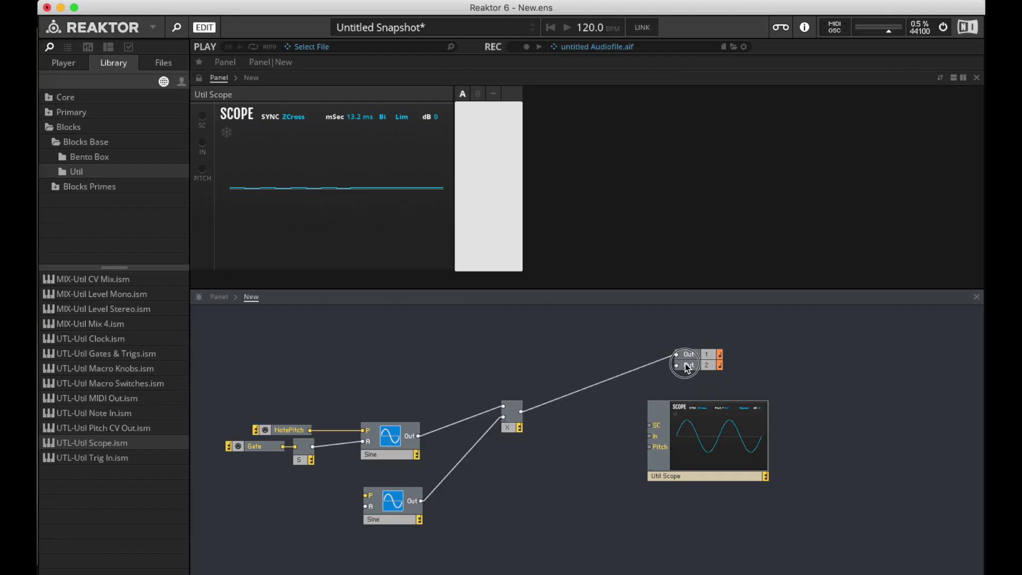
drag(520, 411, 649, 436)
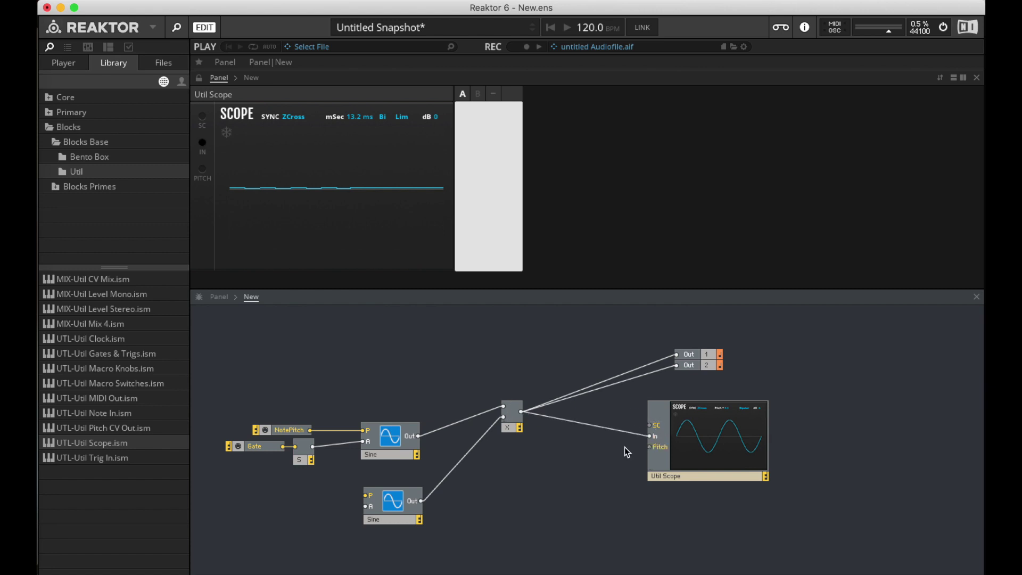
Give the lower Sine constants of 30 for pitch and 1 for amplitude
right_click(374, 501)
click(405, 511)
text(3)
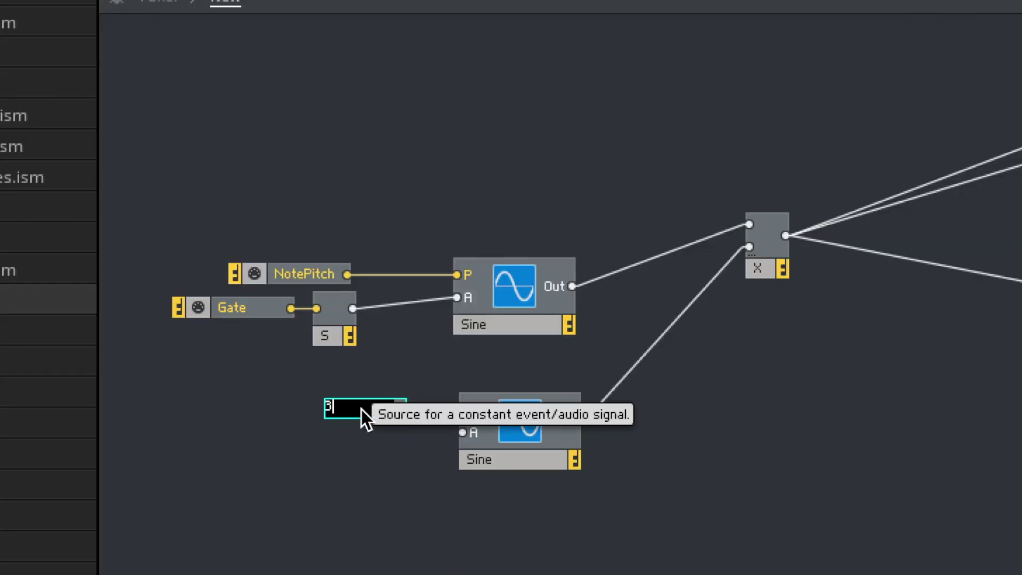
text(0)
key(Return)
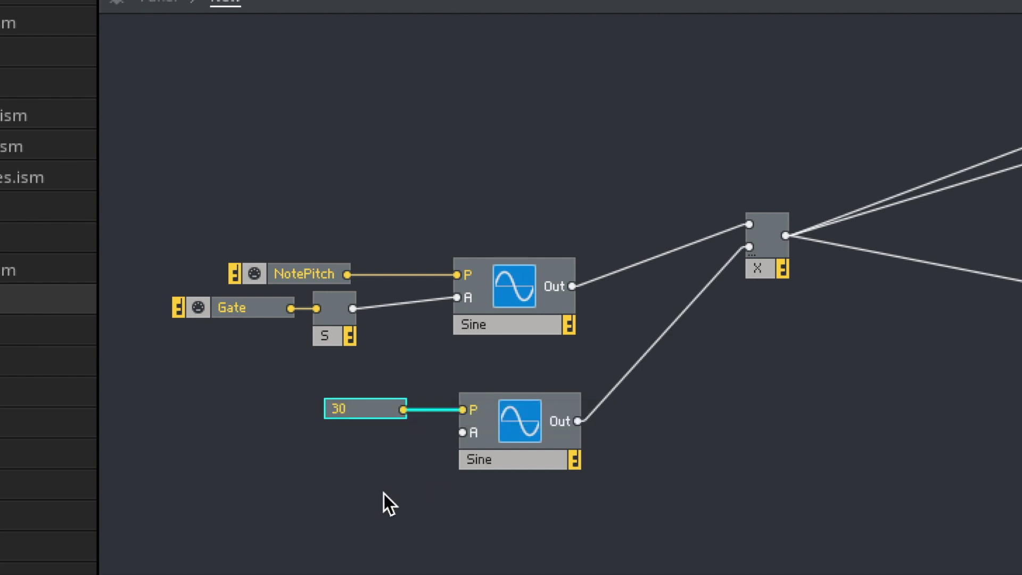
right_click(462, 432)
click(520, 456)
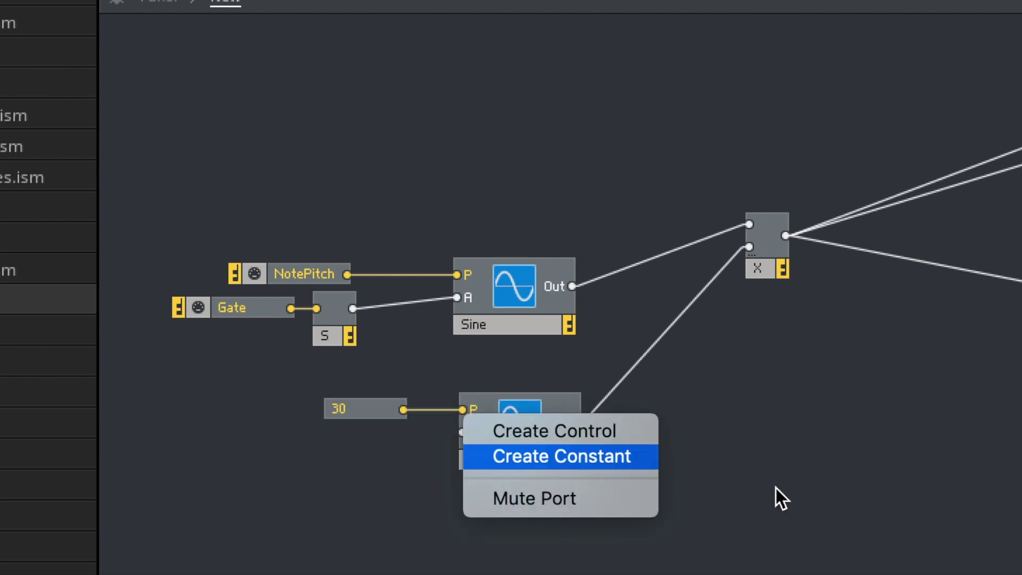
key(Return)
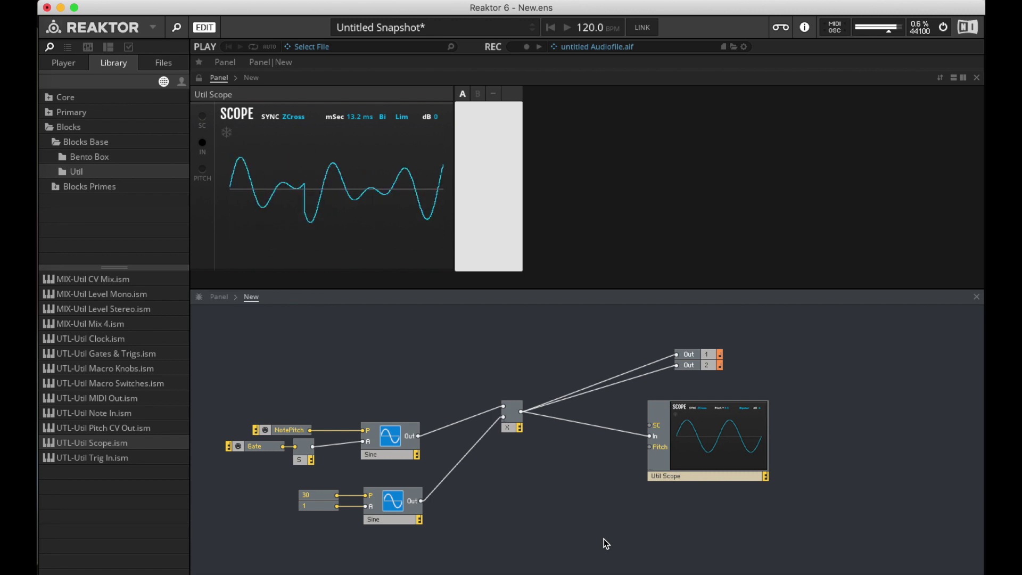